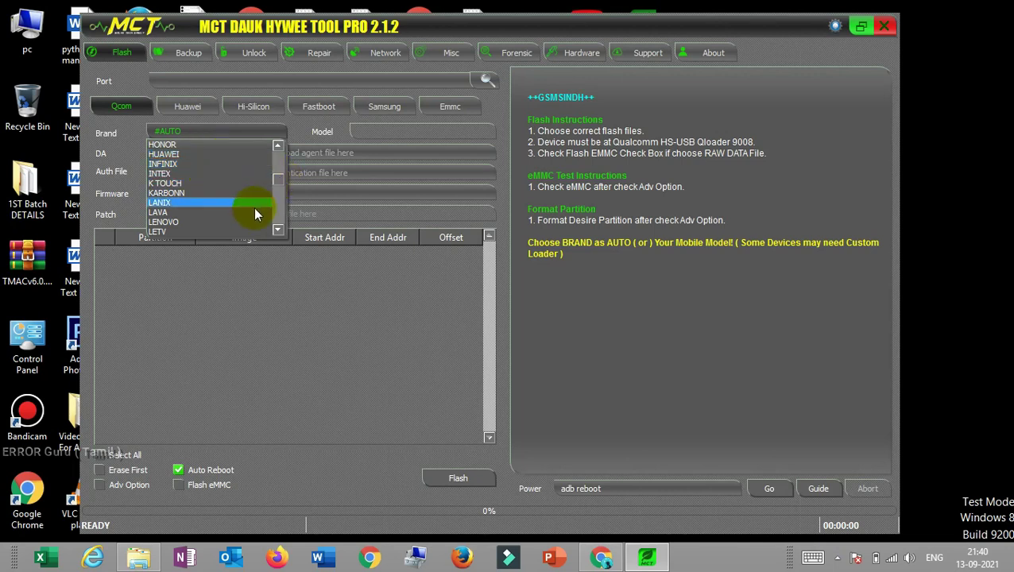
Set the Qualcomm flashing brand to OPPO.
click(277, 231)
click(277, 231)
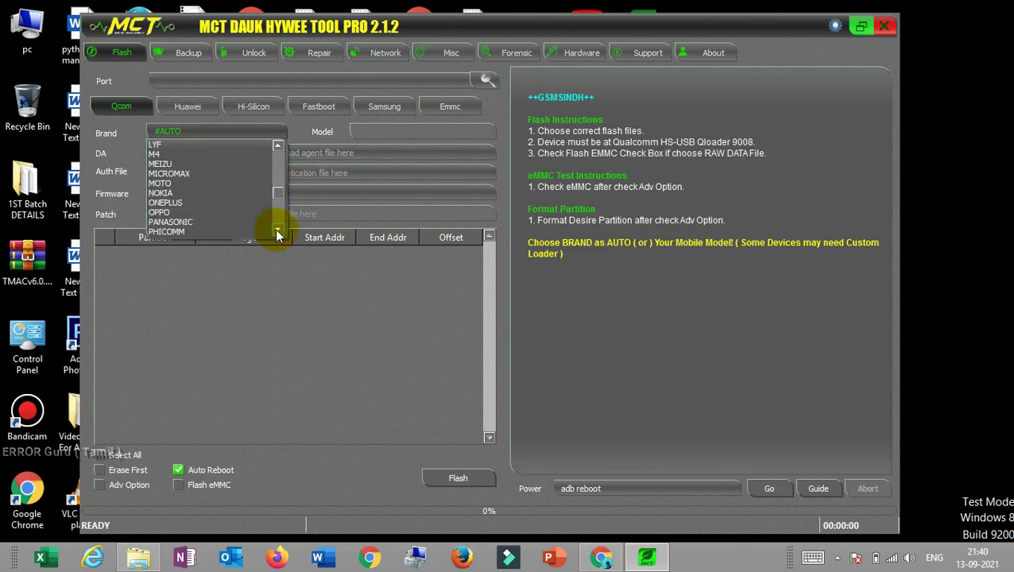
click(216, 213)
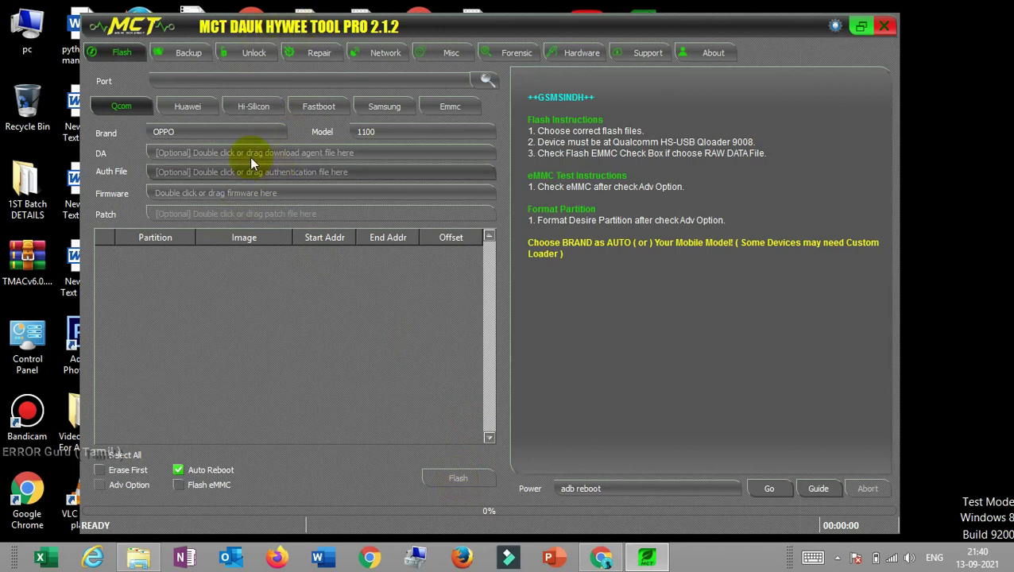
Review the flashing options and instructions for Huawei, Hi-Silicon, Fastboot, Samsung and eMMC.
click(201, 115)
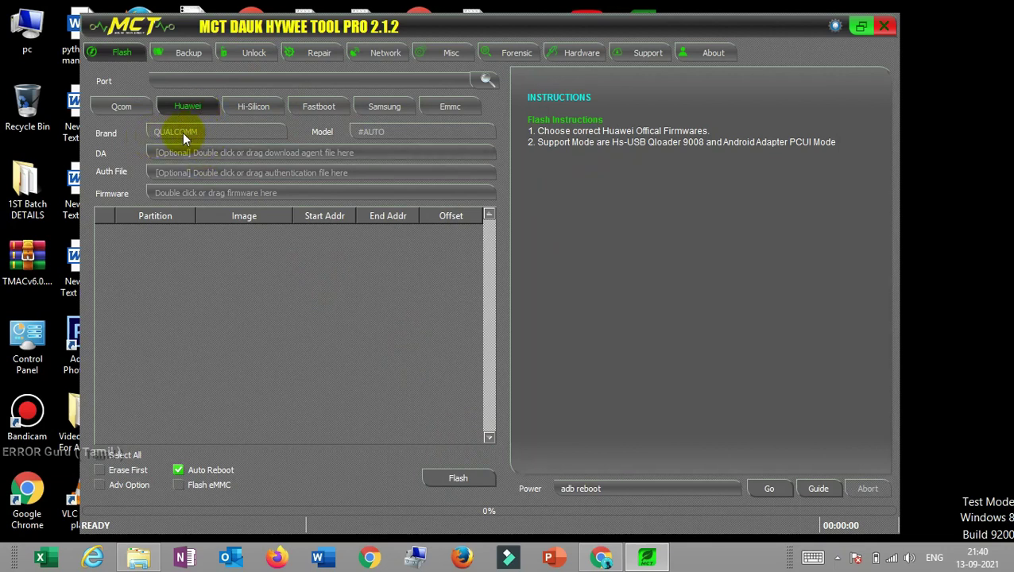
click(239, 112)
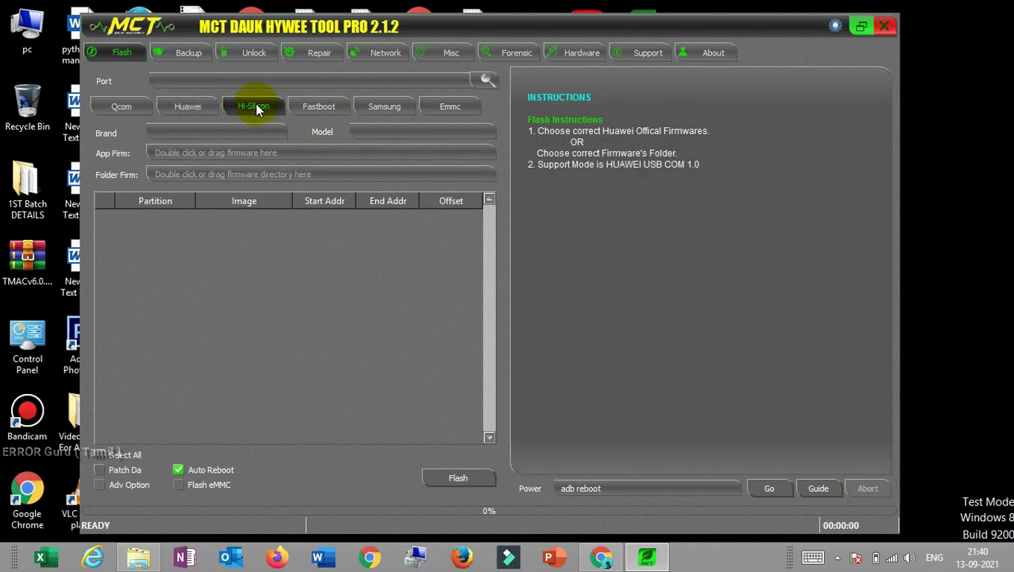
click(296, 111)
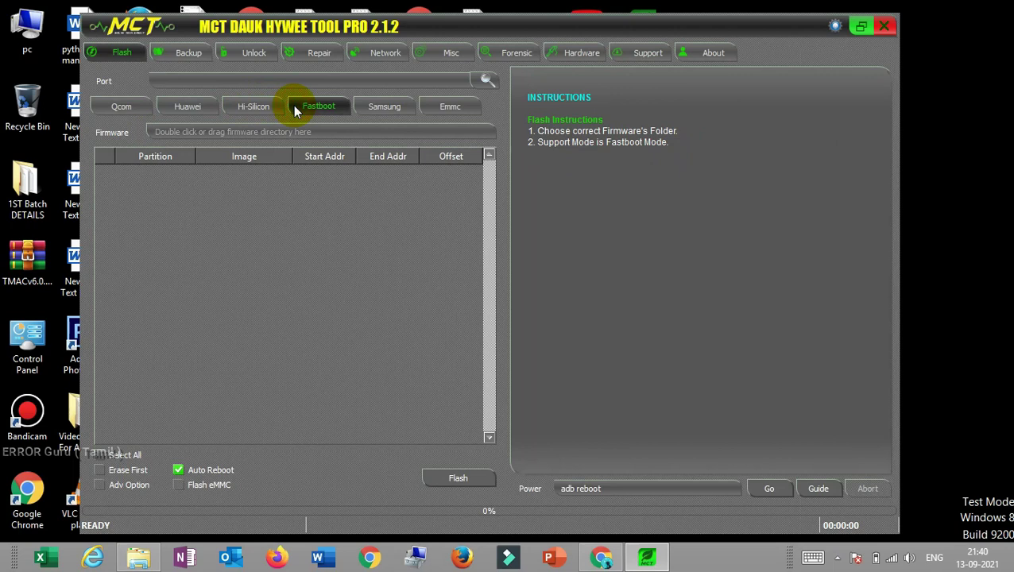
click(188, 111)
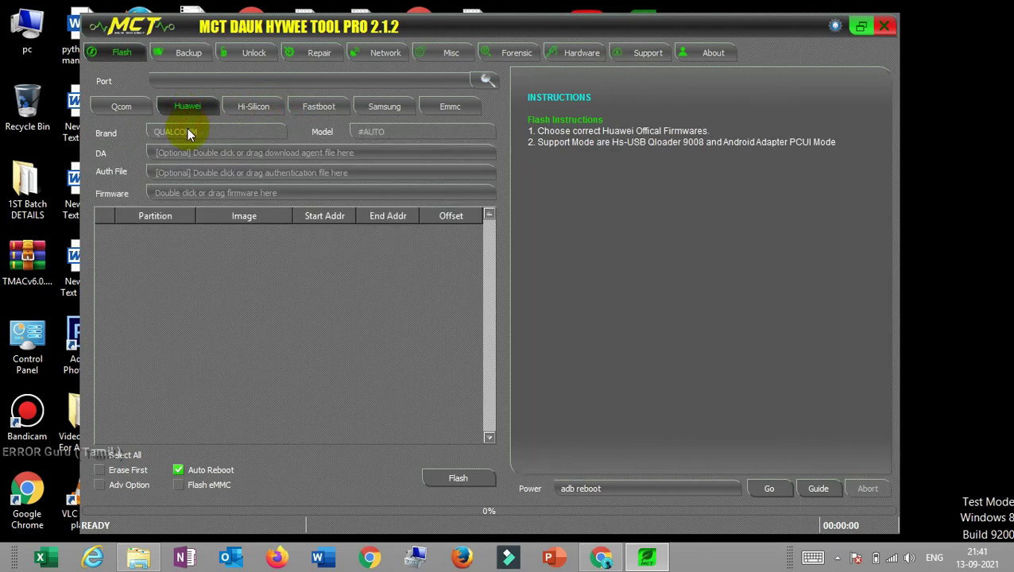
click(251, 108)
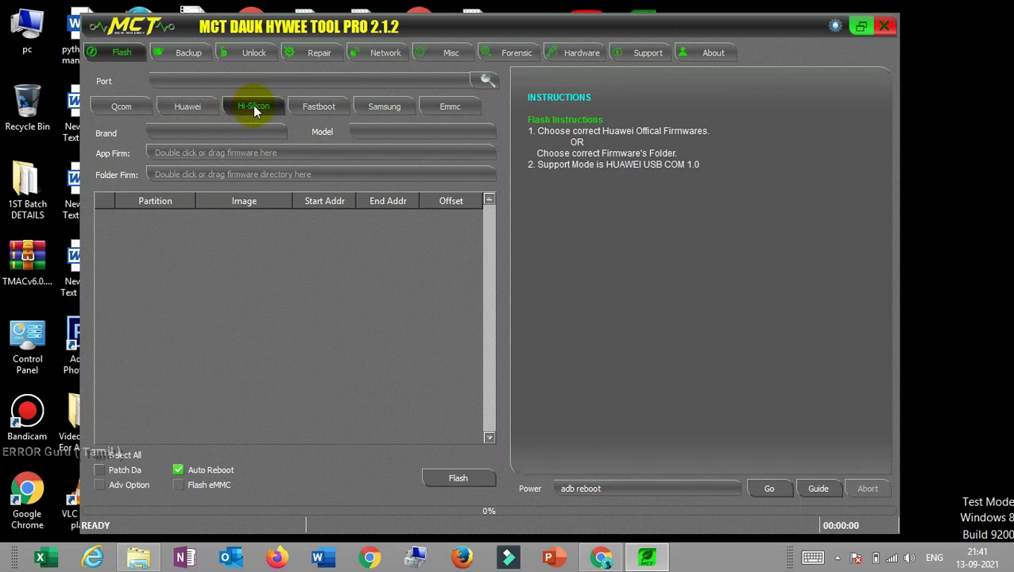
click(302, 110)
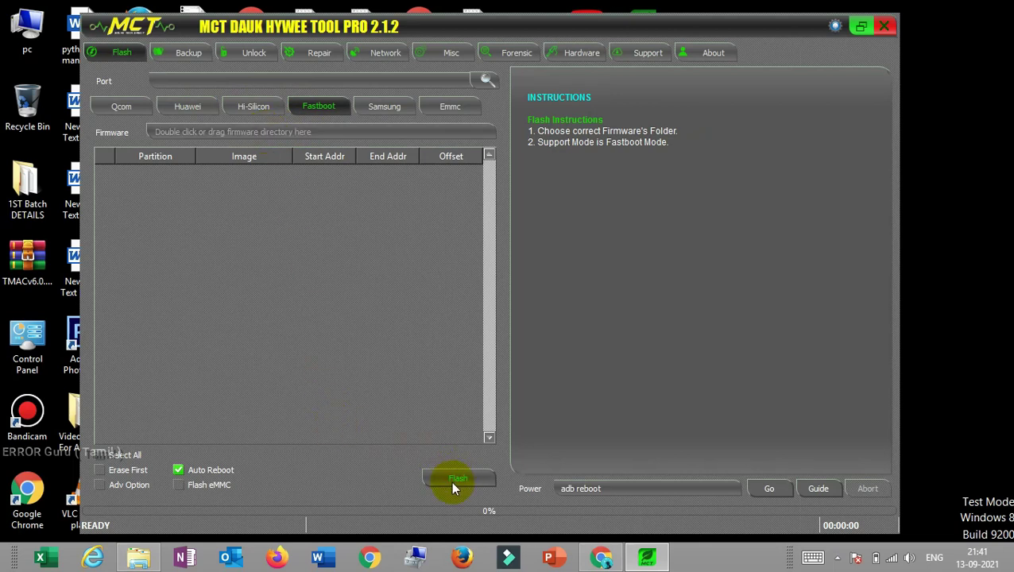
click(399, 109)
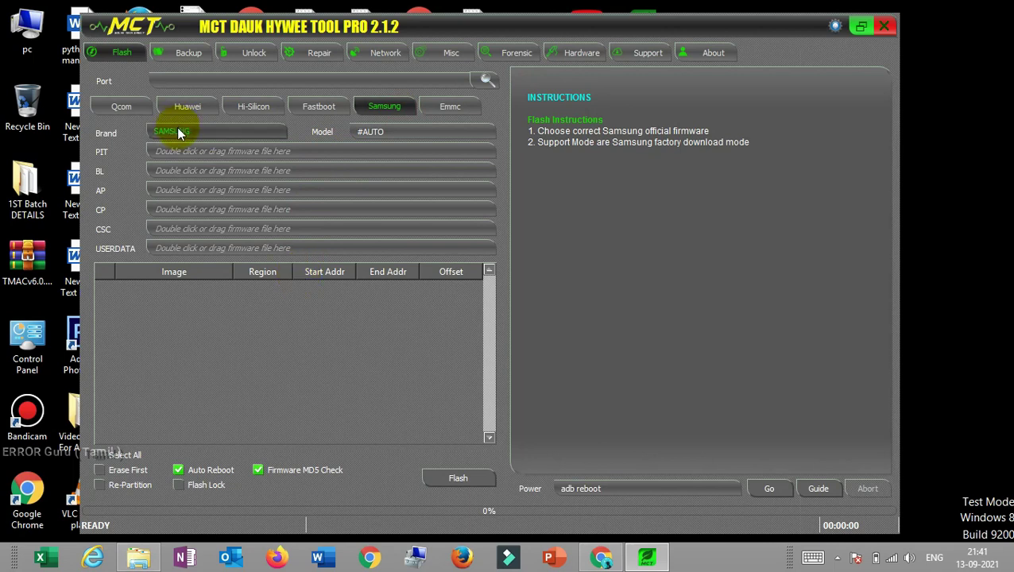
click(185, 155)
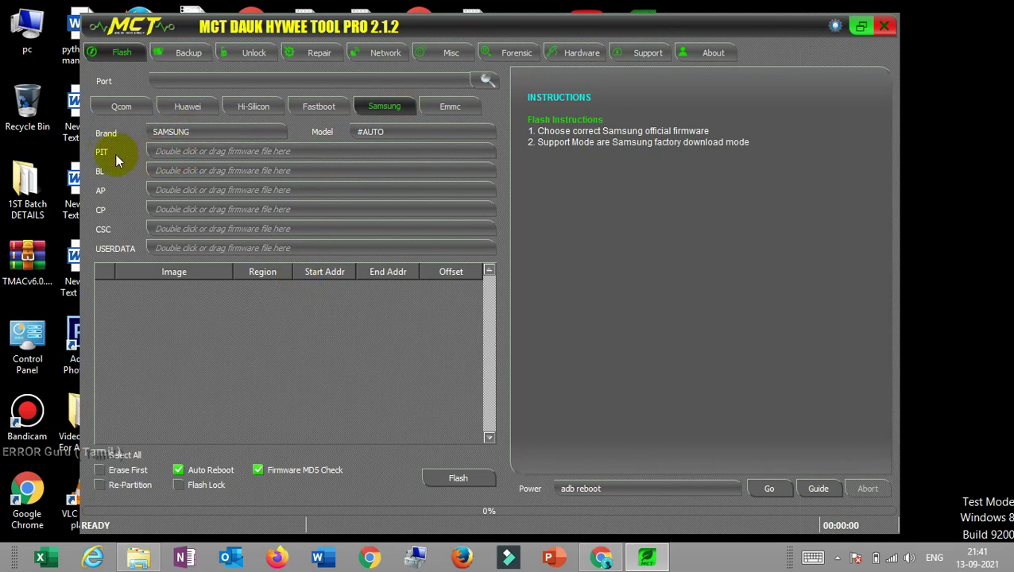
click(459, 106)
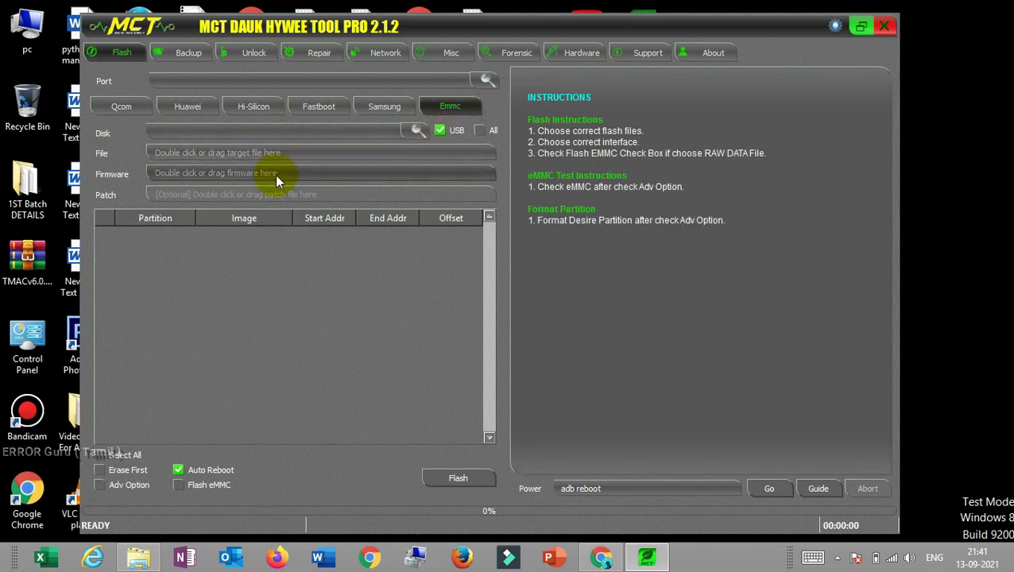
Look through the available power commands and set the power command to fastboot reboot-edl.
click(649, 483)
scroll(649, 469, down, 1)
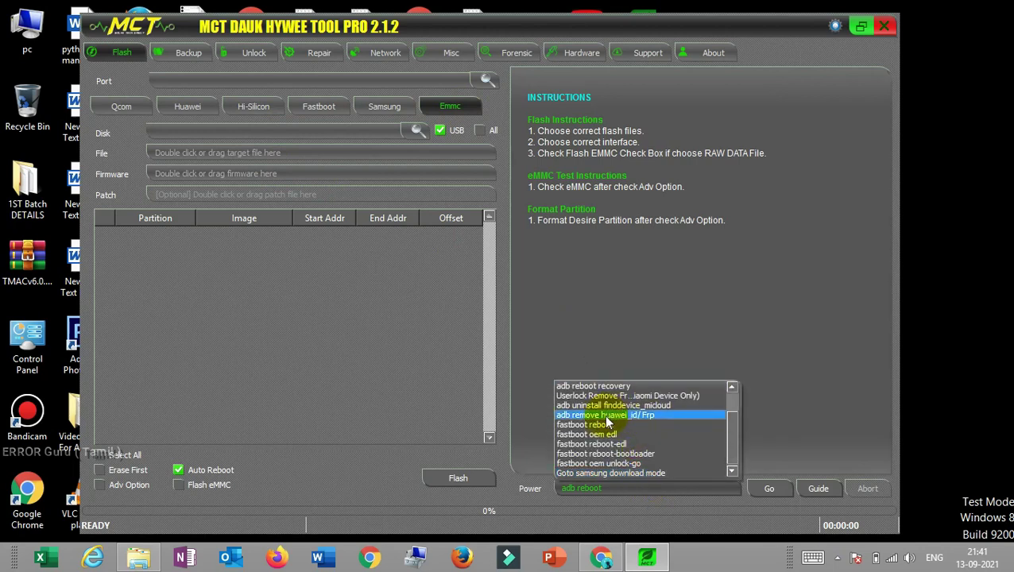
drag(731, 423, 731, 397)
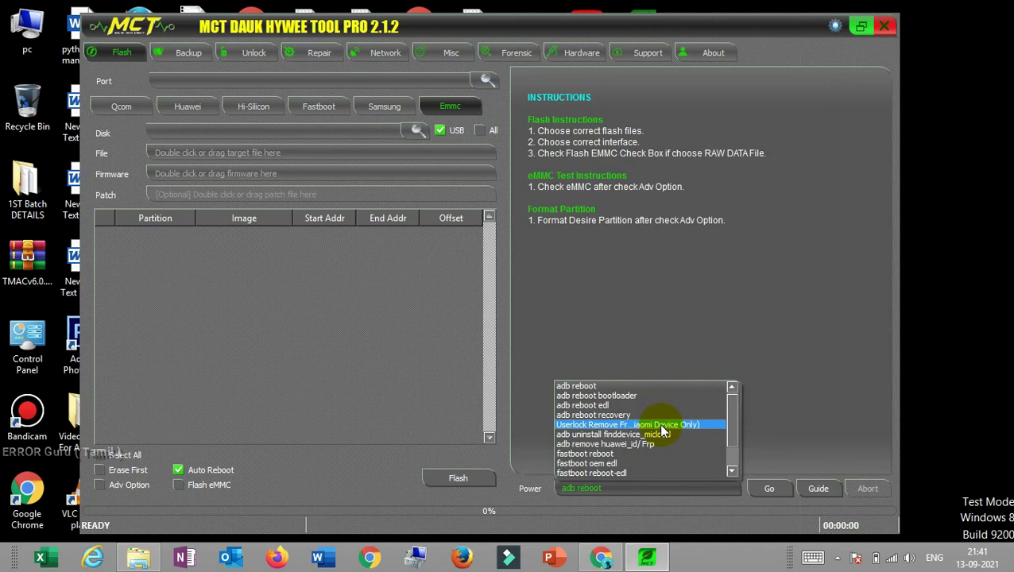
drag(729, 420, 729, 442)
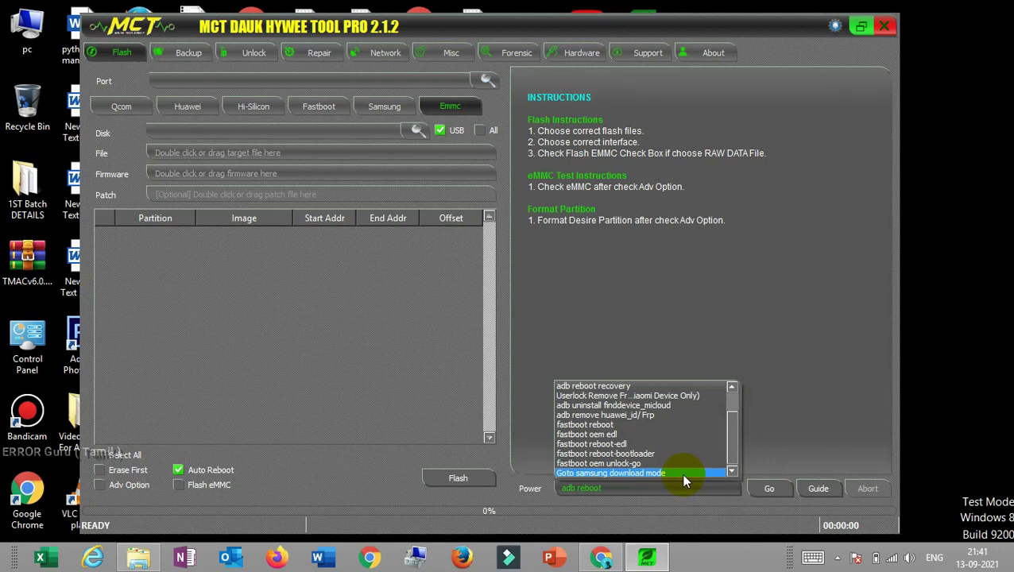
click(619, 444)
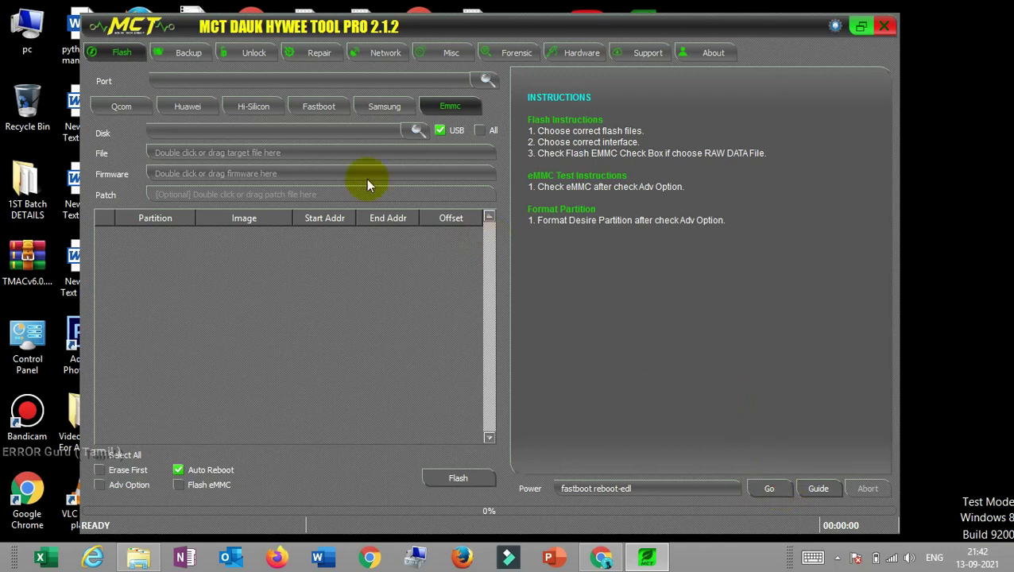
Review the backup options for Qualcomm, eMMC and Hi-Silicon devices, returning to the Qualcomm ones.
click(167, 52)
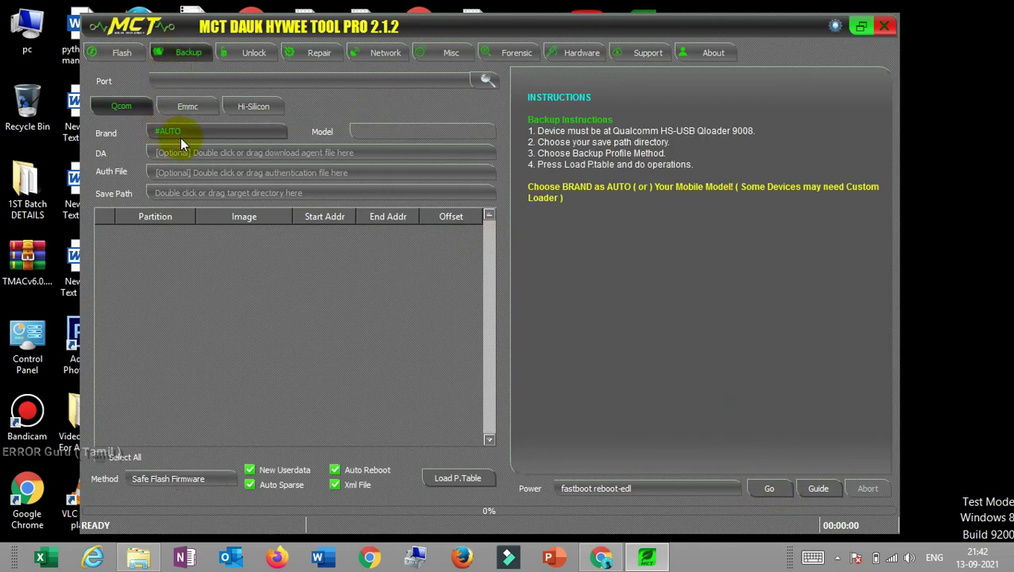
click(187, 108)
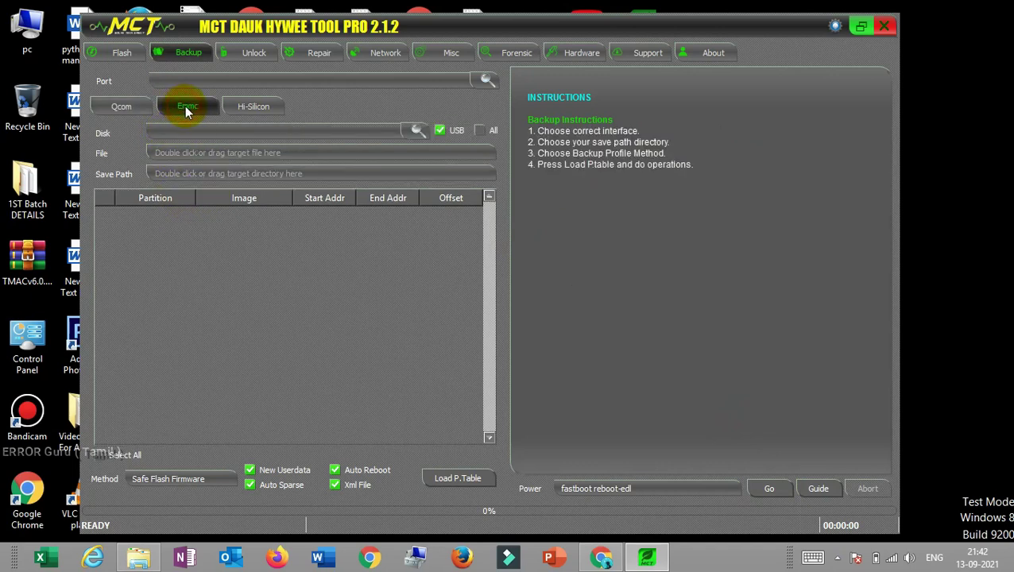
click(253, 110)
click(184, 109)
click(153, 109)
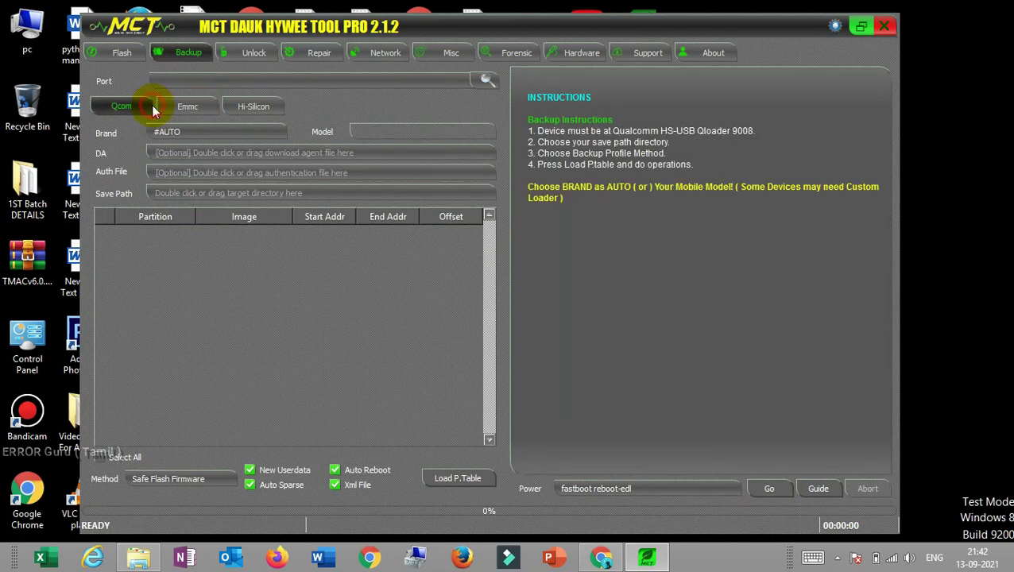
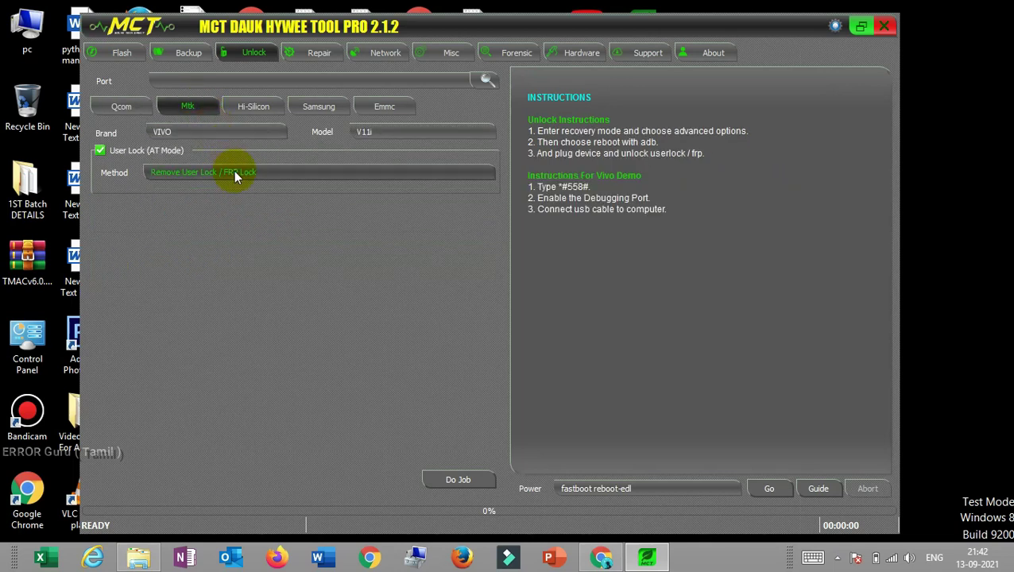
Set the MTK unlock method for the VIVO V11i to Remove VIVO Demo and open the list of supported models.
click(233, 176)
click(235, 197)
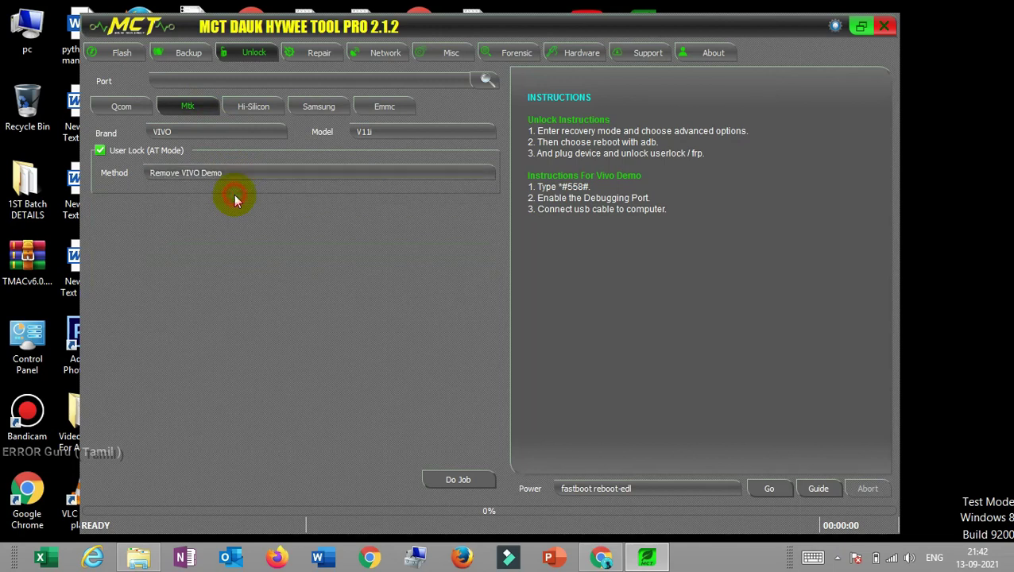
click(370, 134)
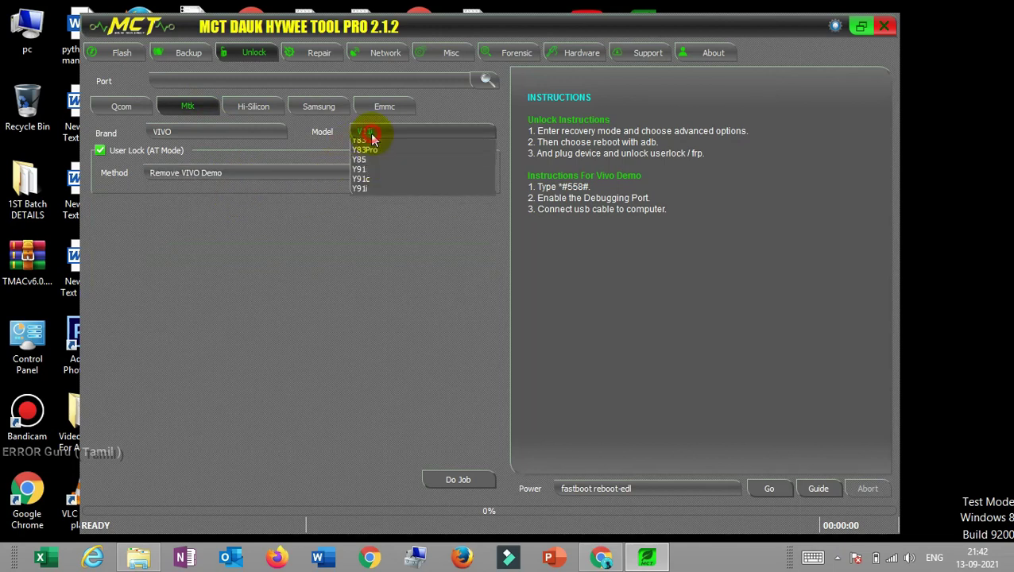
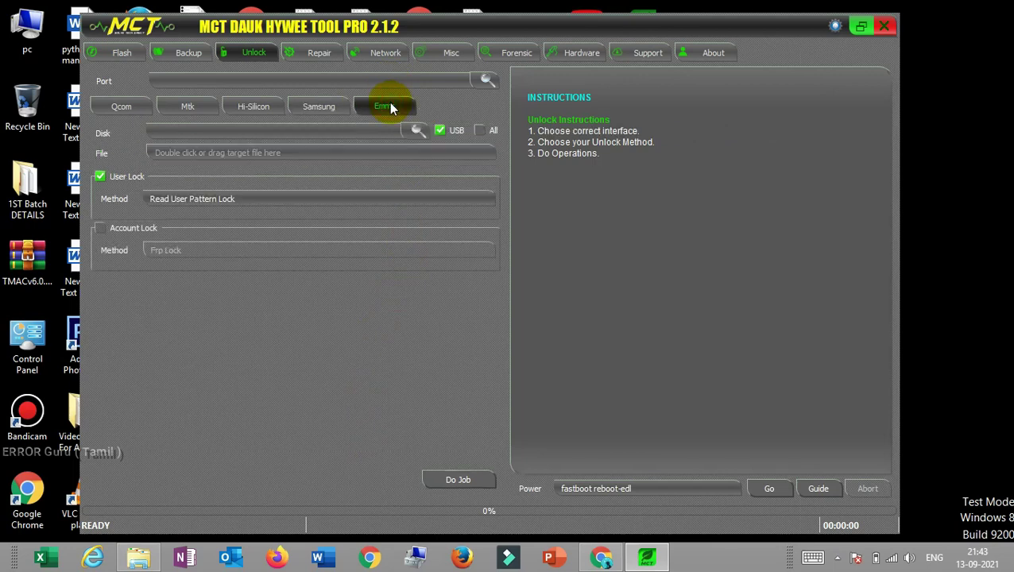
Review the repair options for Qualcomm, Samsung and eMMC, switching Samsung repair to Root and back to General.
click(317, 52)
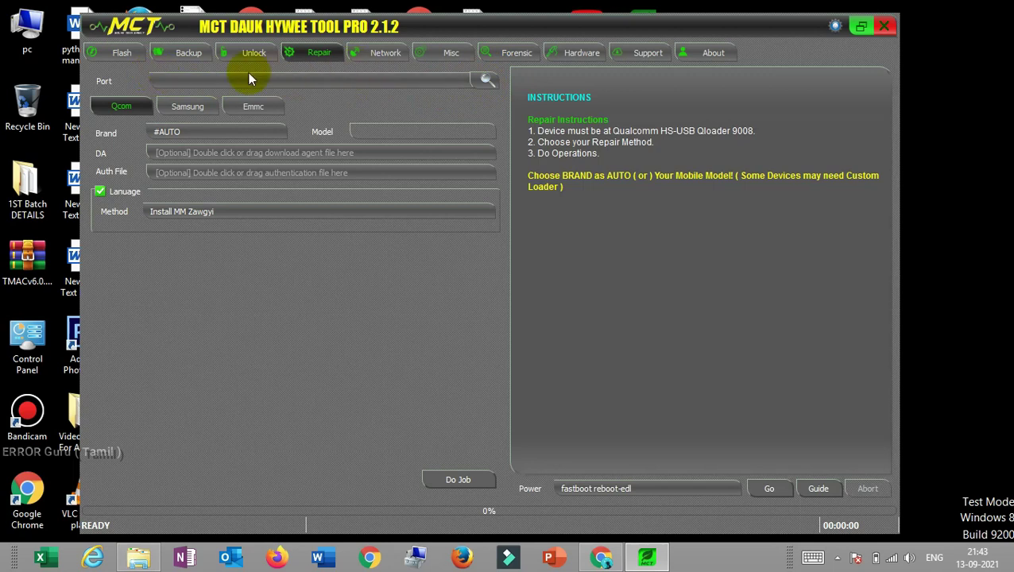
click(185, 109)
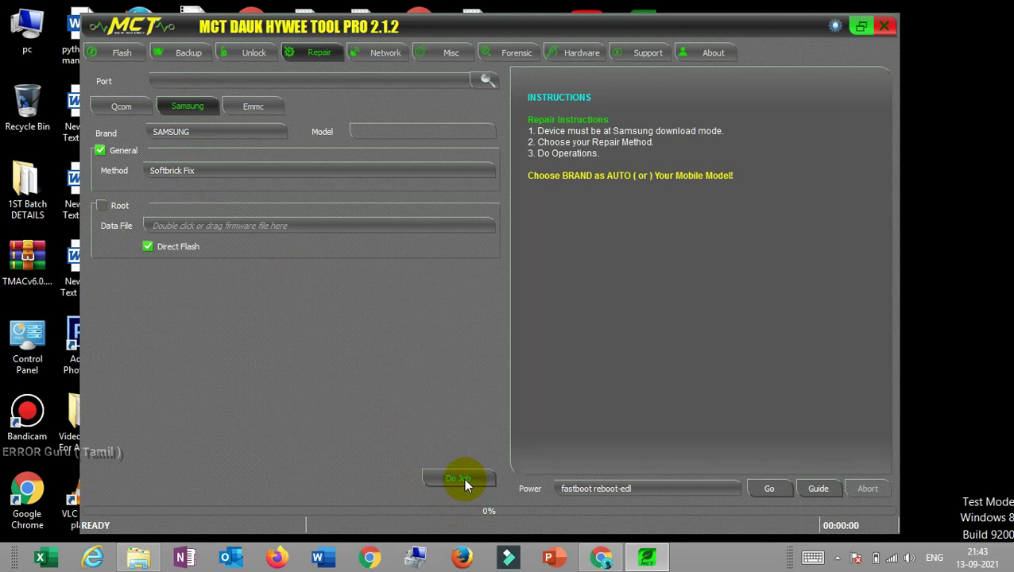
click(101, 206)
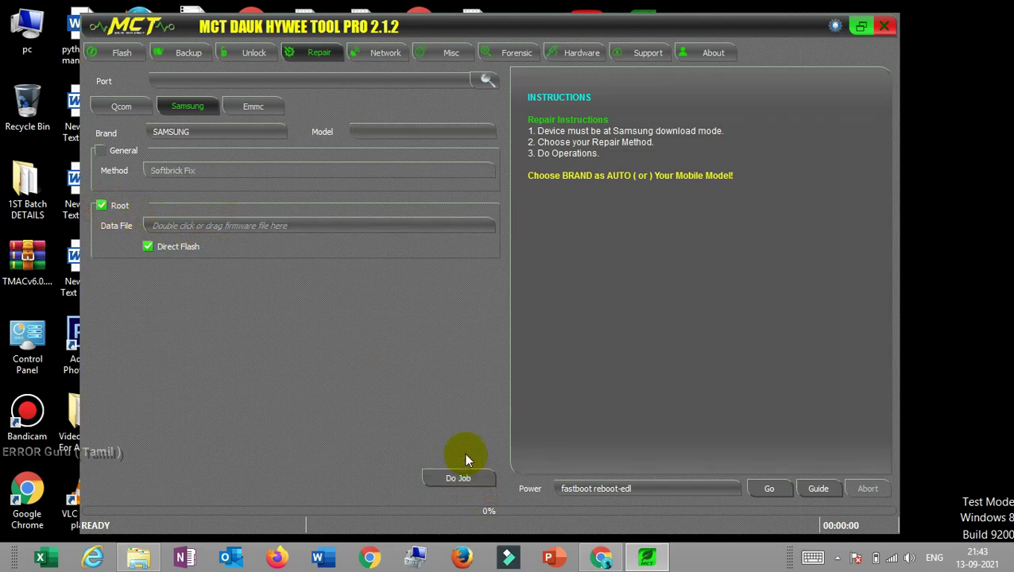
click(100, 151)
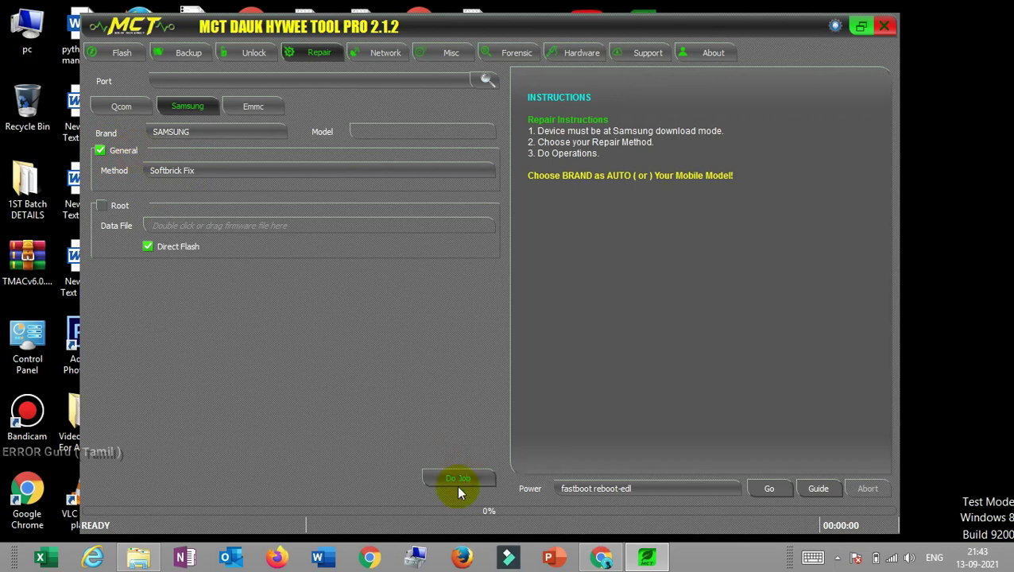
click(274, 108)
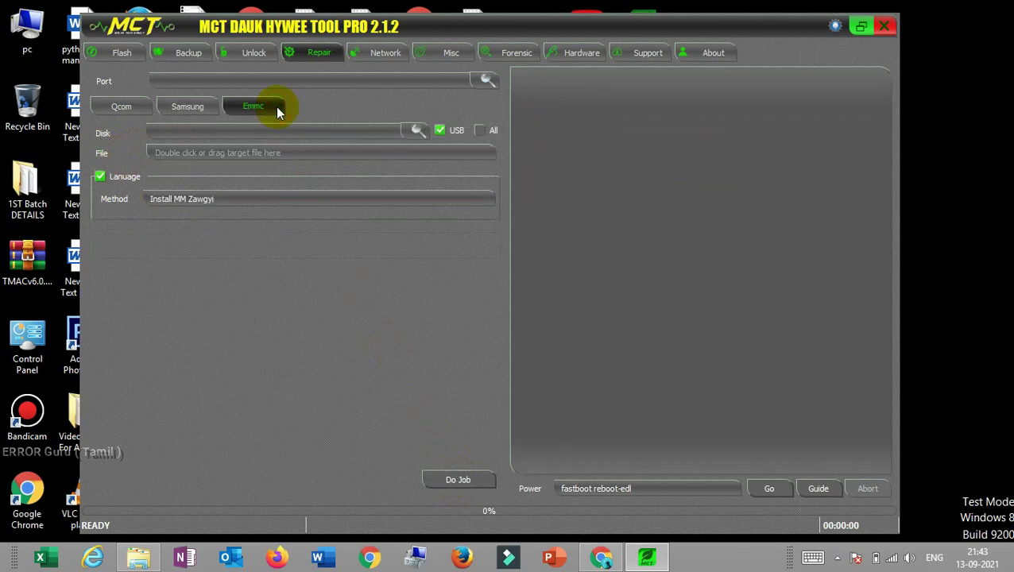
Review the network repair options for Qualcomm and Hi-Silicon, and the miscellaneous firmware extraction options.
click(380, 58)
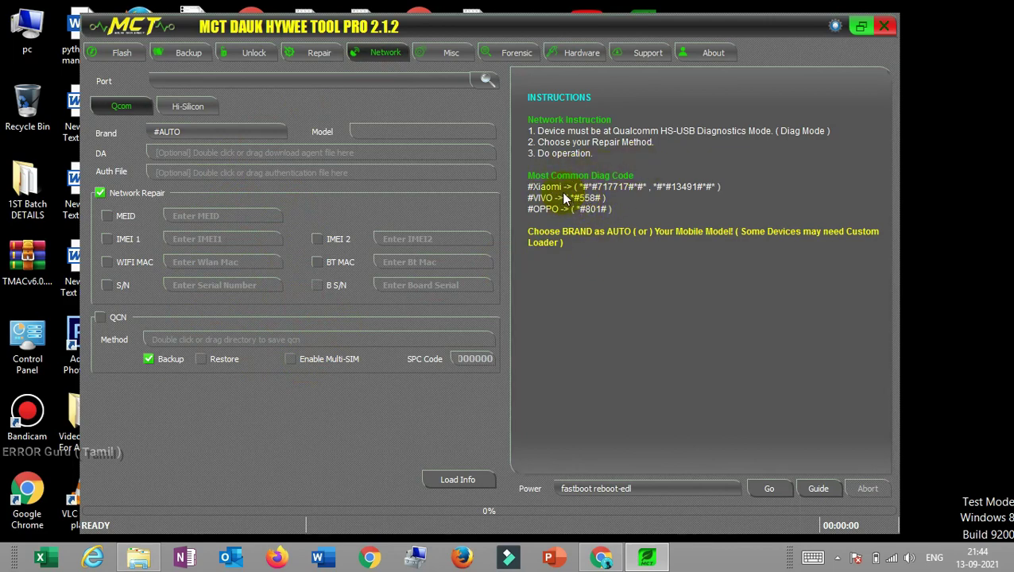
click(213, 104)
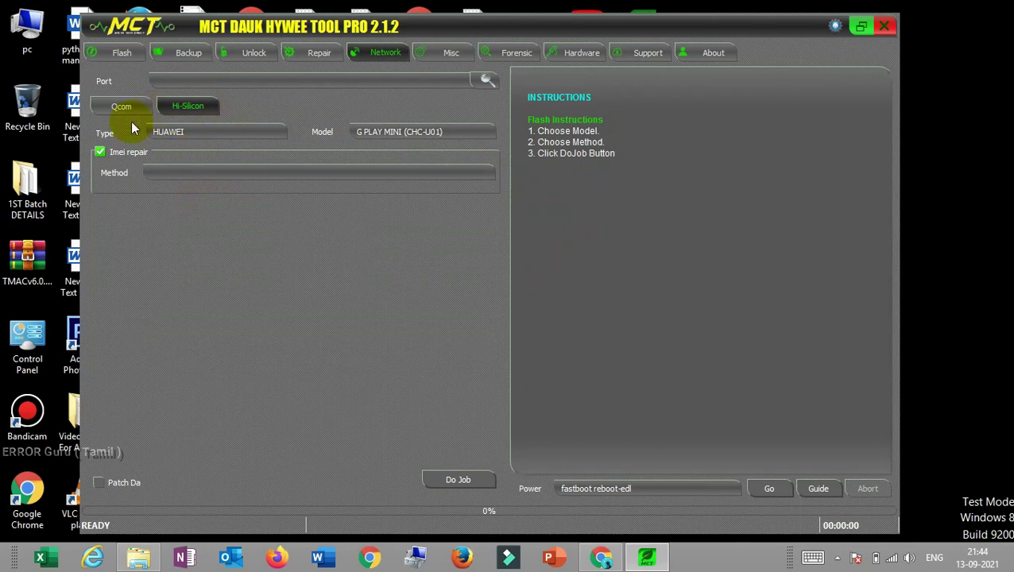
click(454, 52)
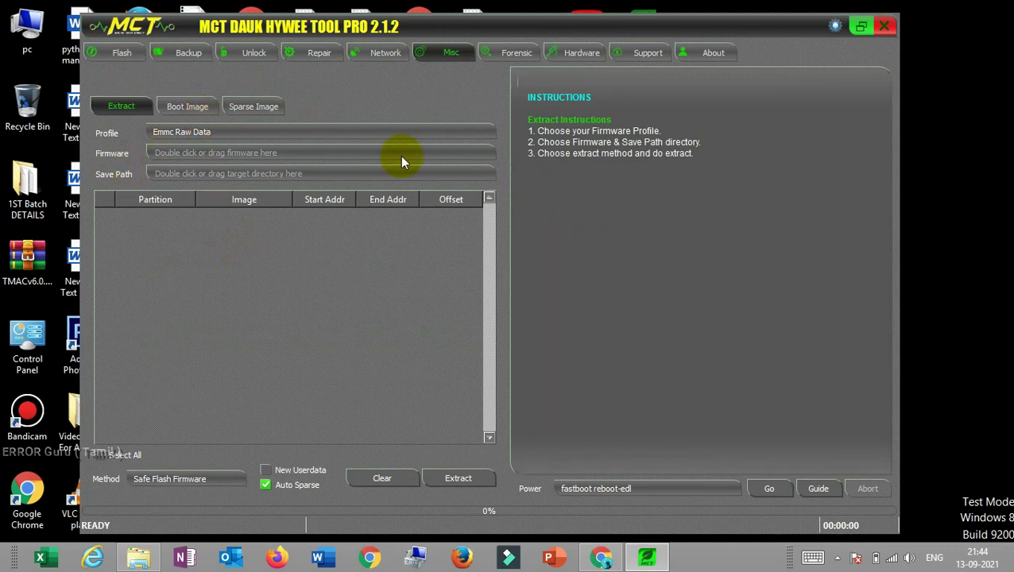
Review the forensic options for Qualcomm, eMMC and the Ext-Viewer.
click(508, 54)
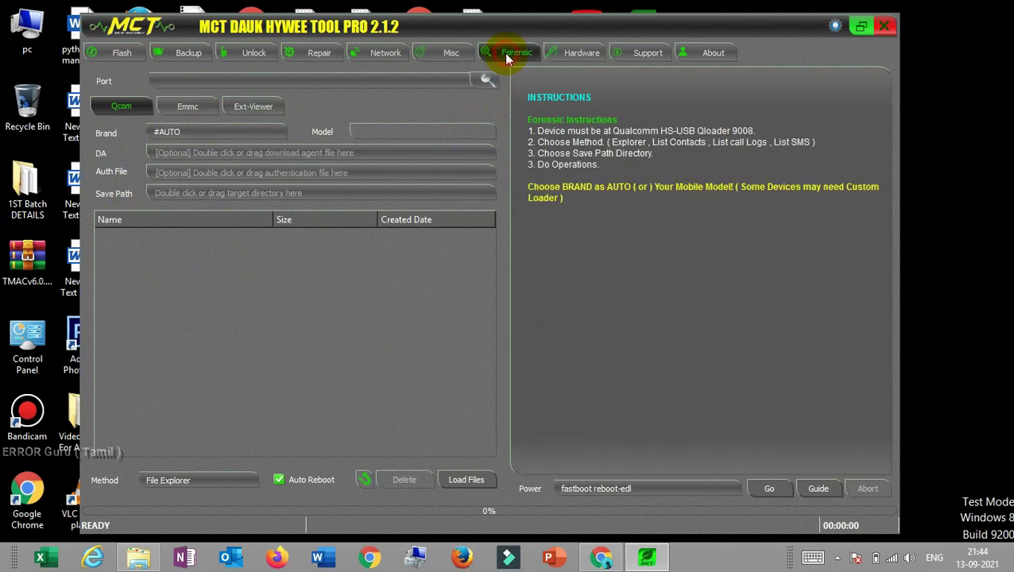
click(197, 103)
click(256, 105)
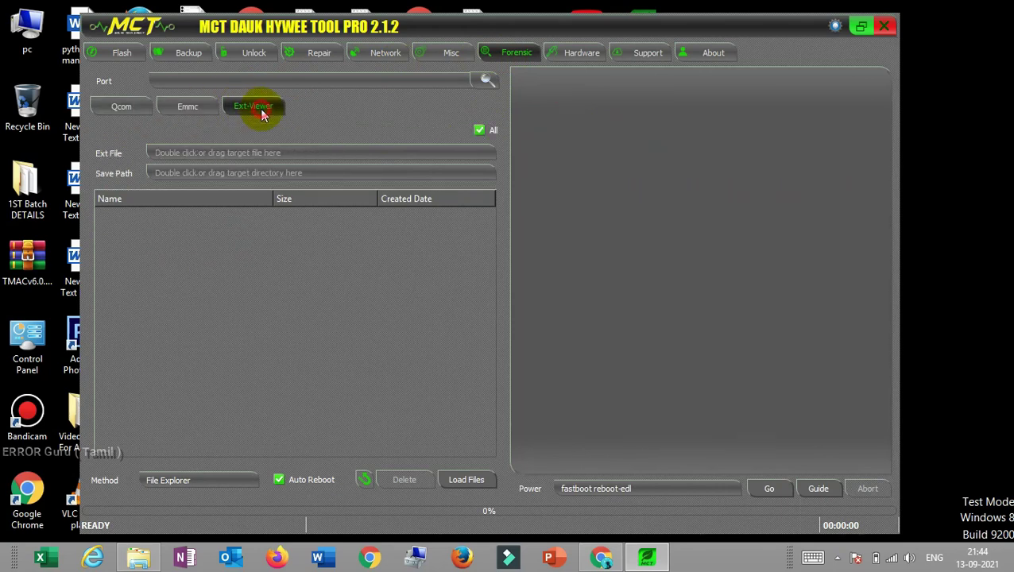
Review the hardware reference lists for device information, chip information and test points.
click(579, 53)
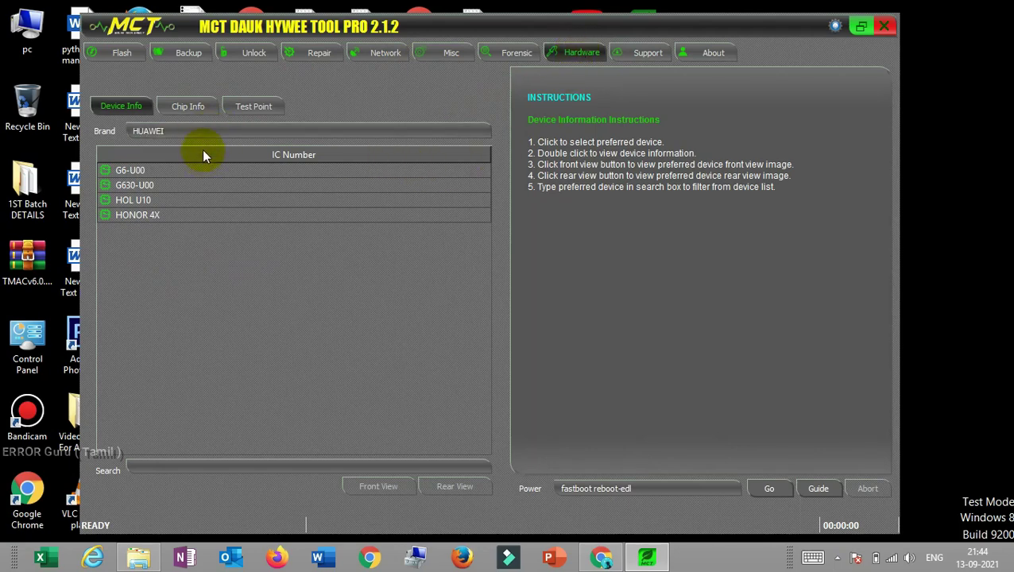
click(198, 117)
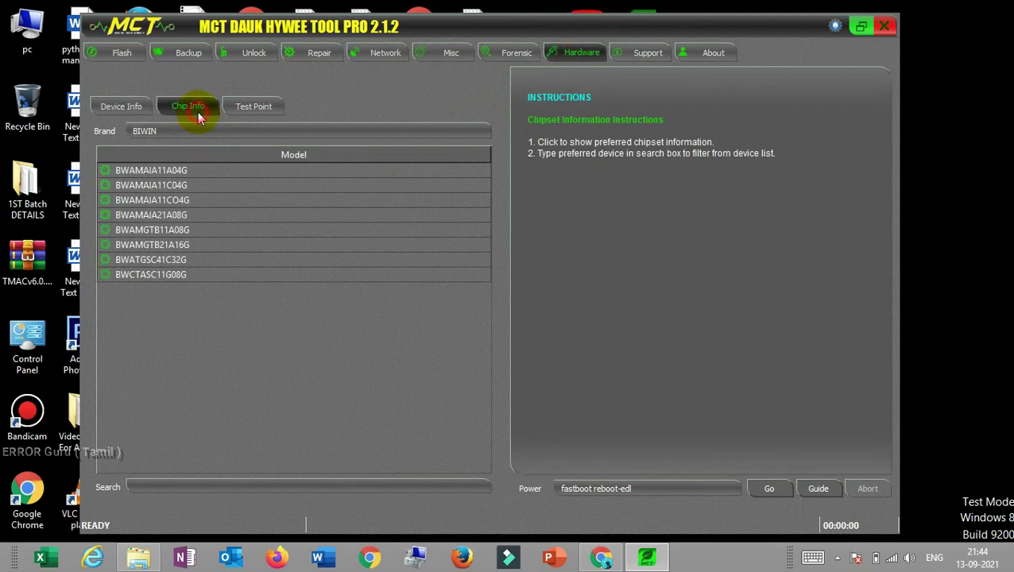
click(266, 110)
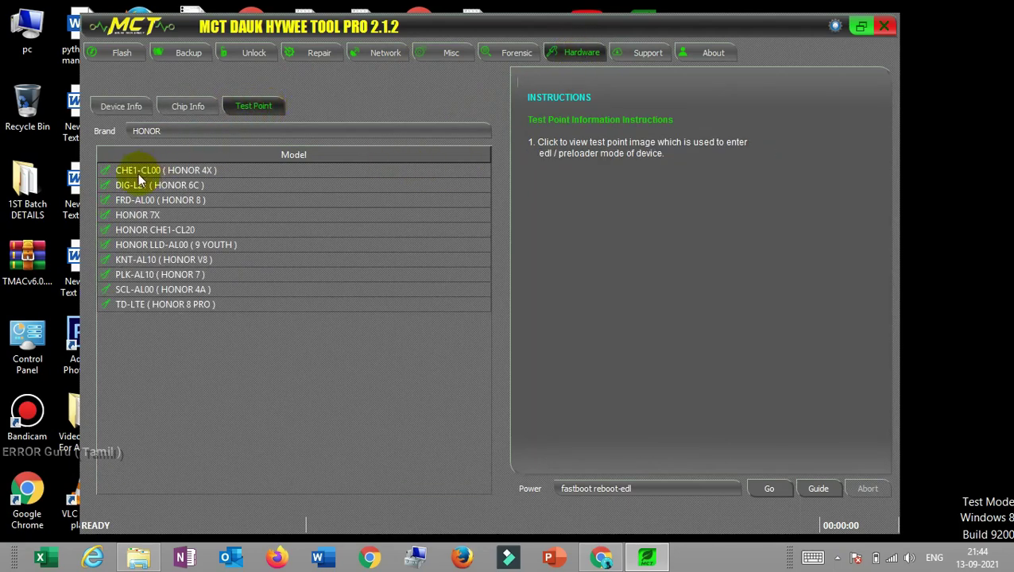
View the test point image for the Xiaomi MI 9 (CEPHEUS), and close it.
click(194, 132)
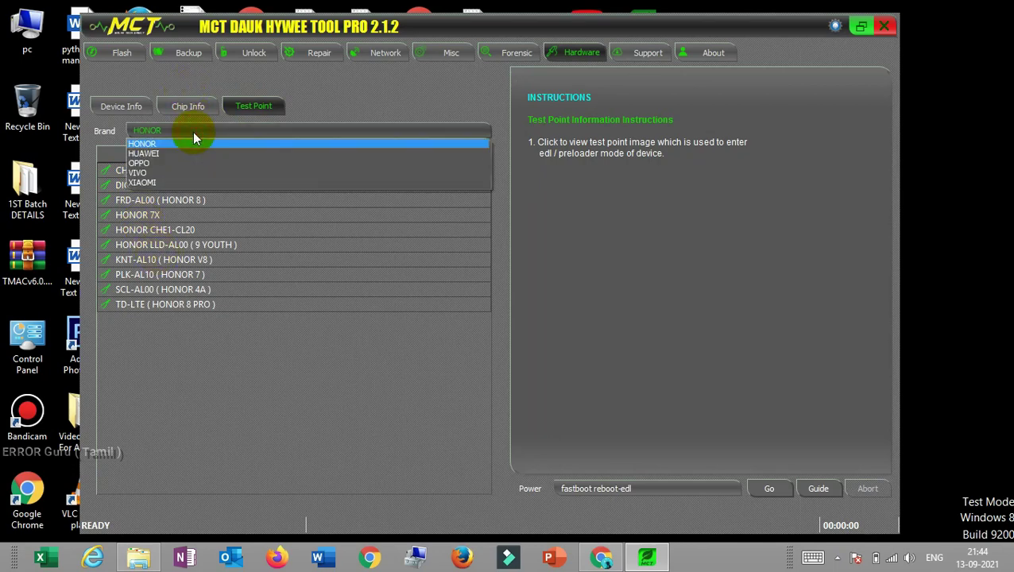
click(189, 183)
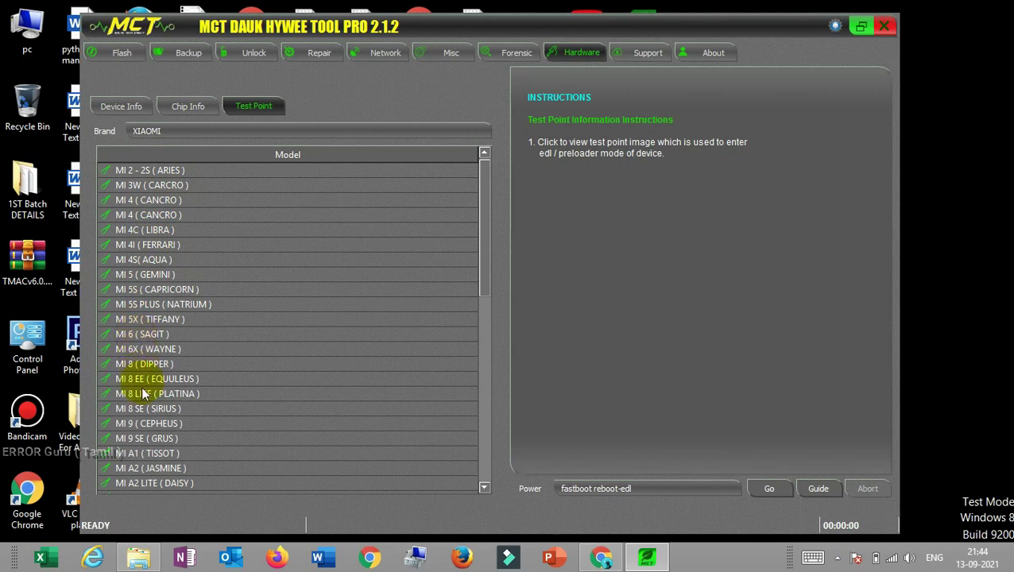
click(143, 424)
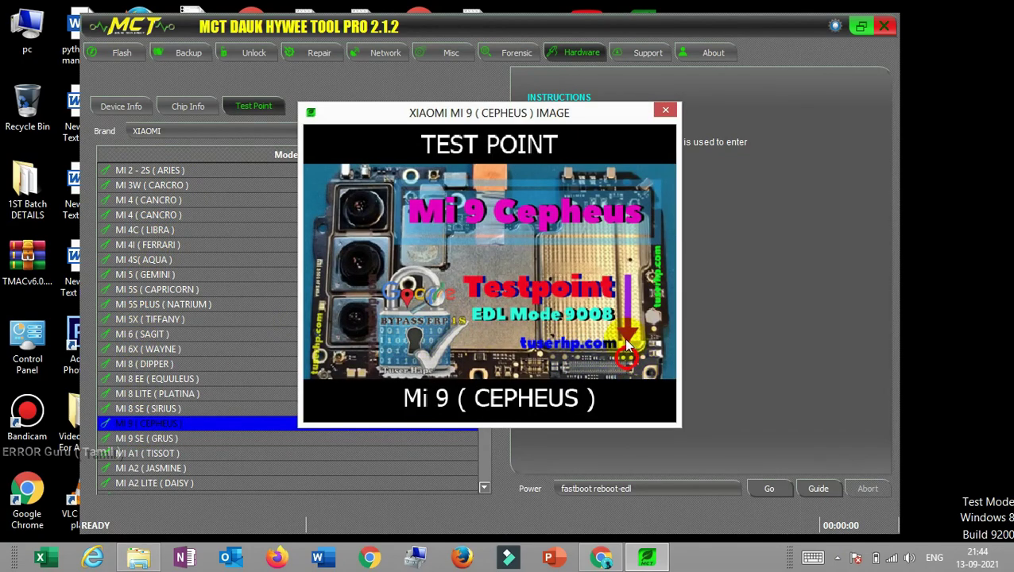
click(665, 110)
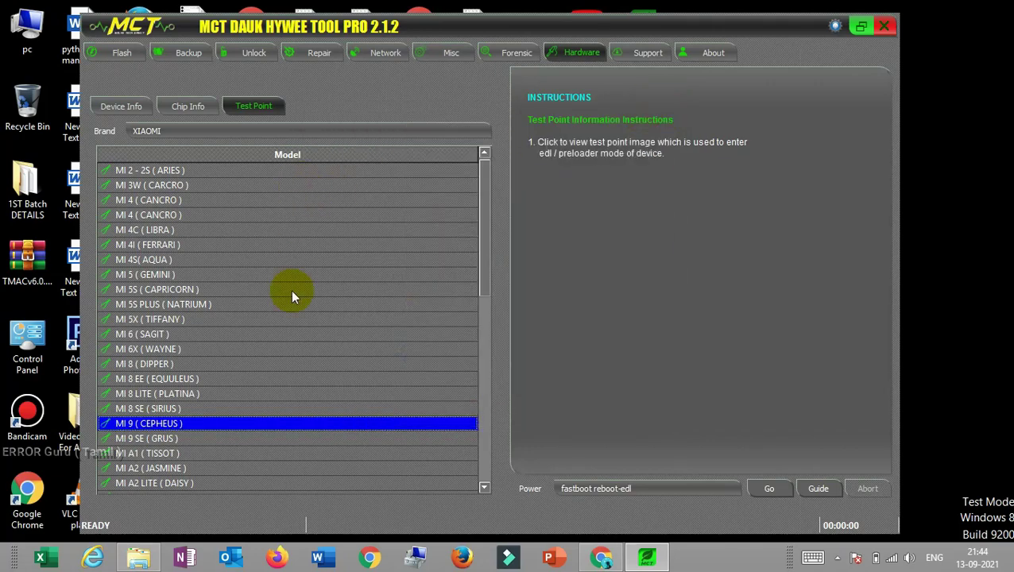
View the test point image for the OPPO F9, and close it.
click(277, 133)
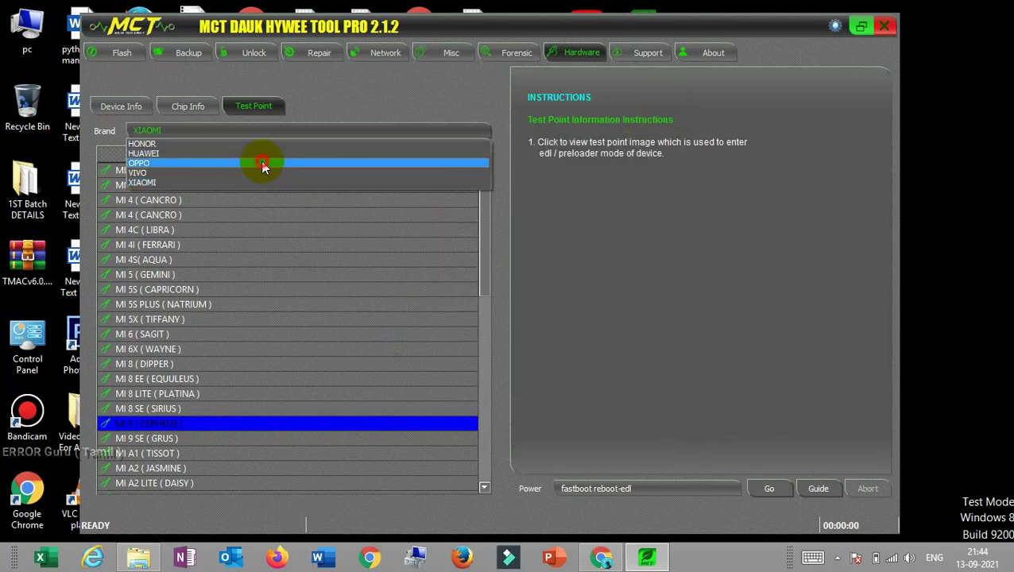
click(262, 162)
click(165, 201)
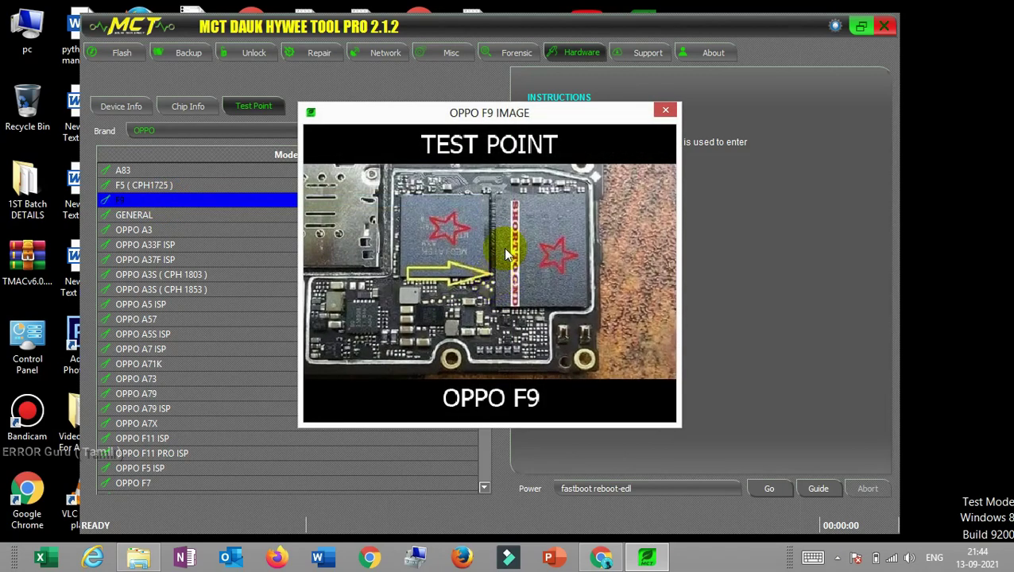
click(666, 110)
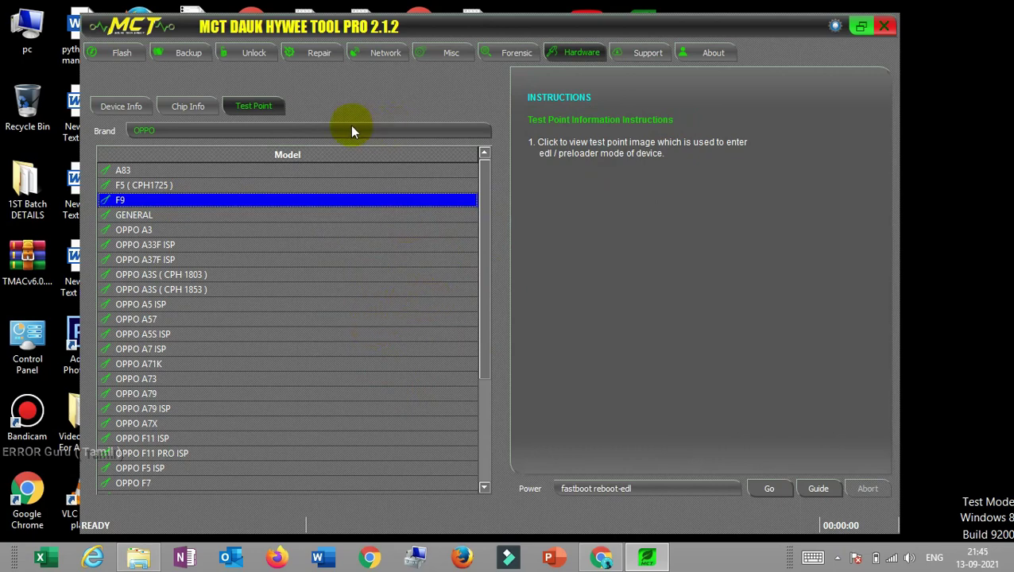
View the chipset information for the SAMSUNG / SEC chip KLM2G1DEHE-B101.
click(188, 104)
click(187, 127)
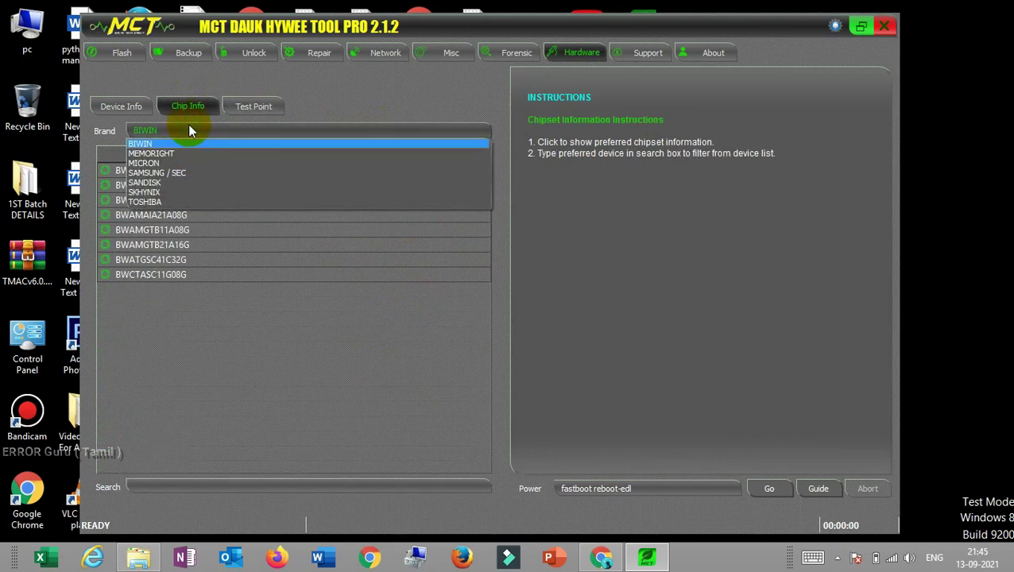
click(187, 172)
click(189, 171)
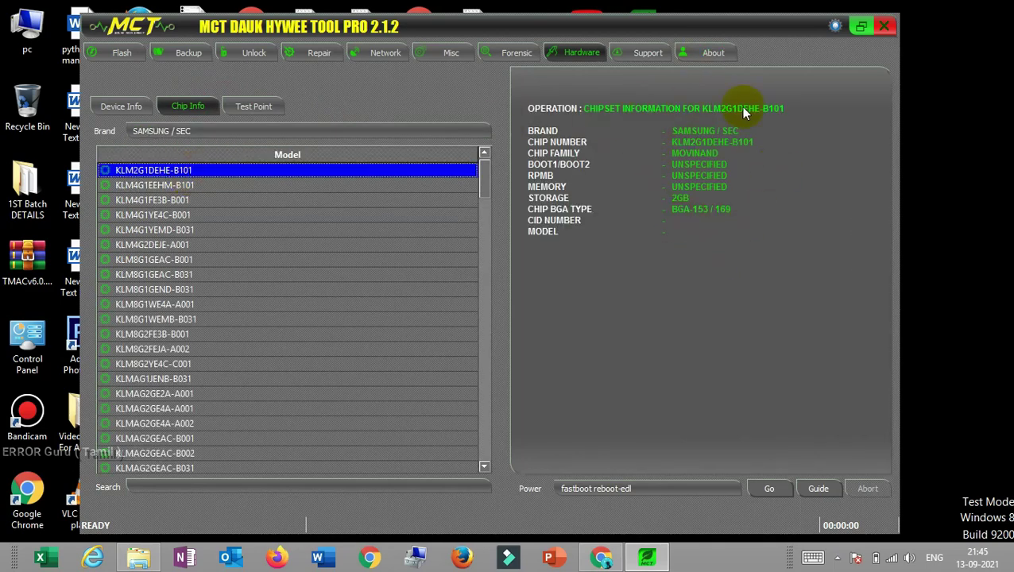
Review the device information lists for Huawei and Xiaomi, selecting G6-U00 and MI MAX (HYDROGEN).
click(126, 110)
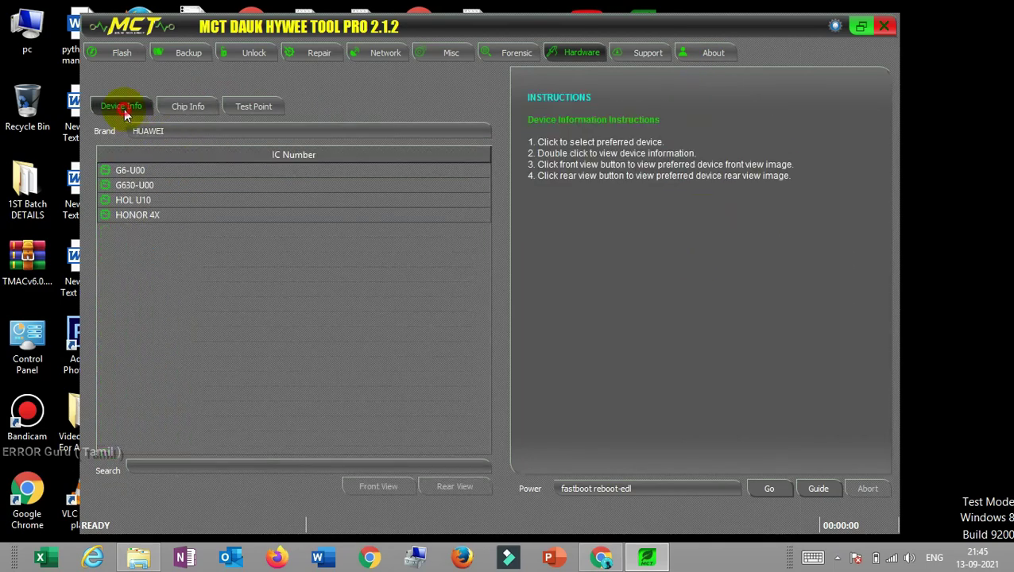
click(157, 175)
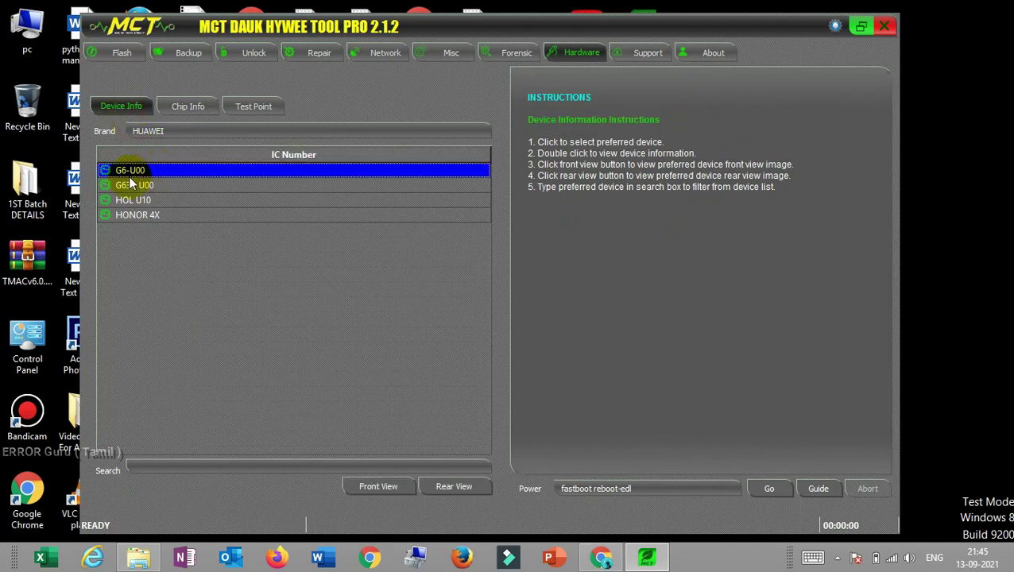
click(206, 130)
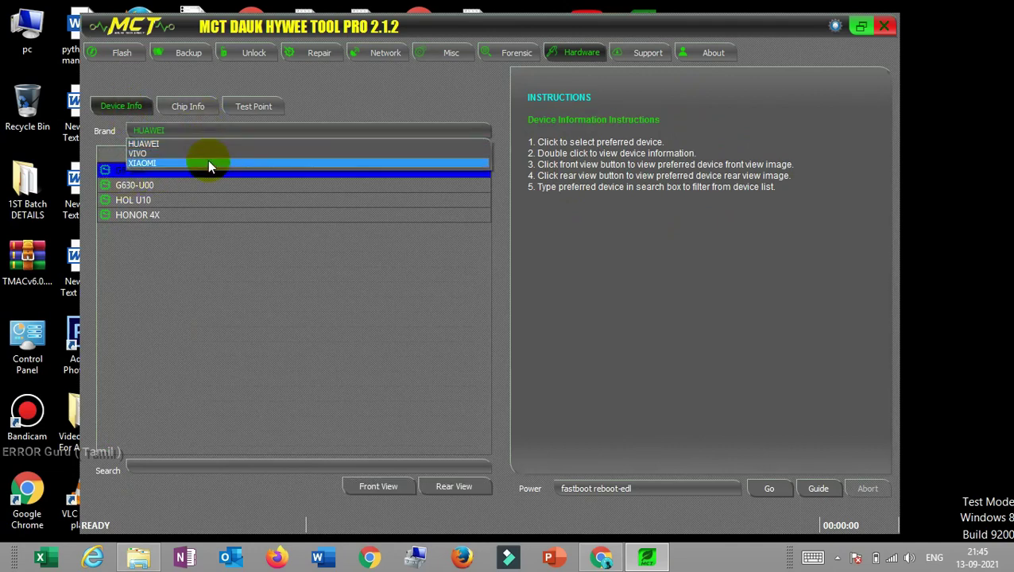
click(209, 164)
click(205, 185)
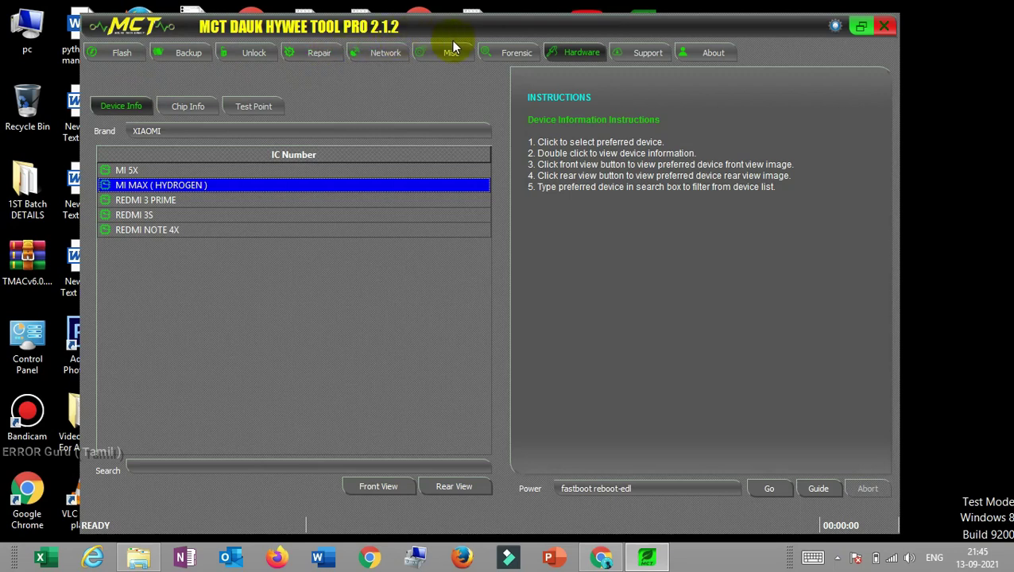
click(565, 57)
click(254, 106)
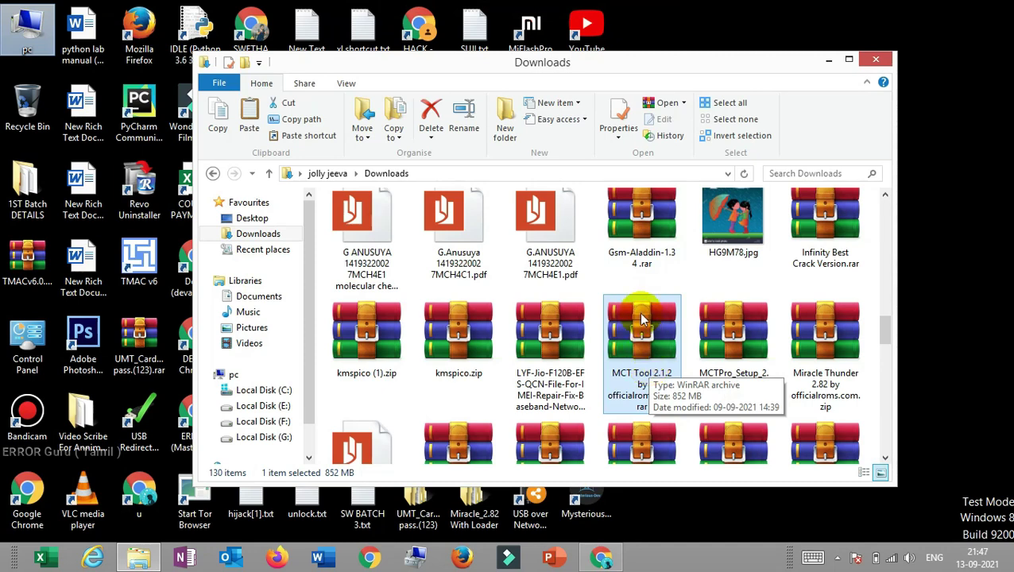
Extract the archive MCT Tool 2.1.2 by officialroms.com.rar into its own folder and open the nested folder with the setup files.
right_click(630, 364)
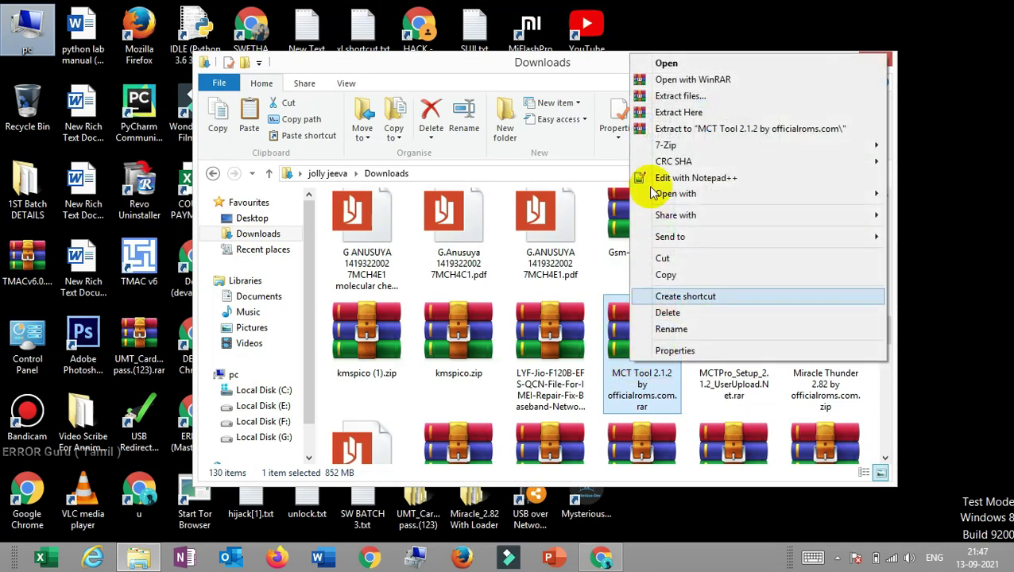
click(671, 128)
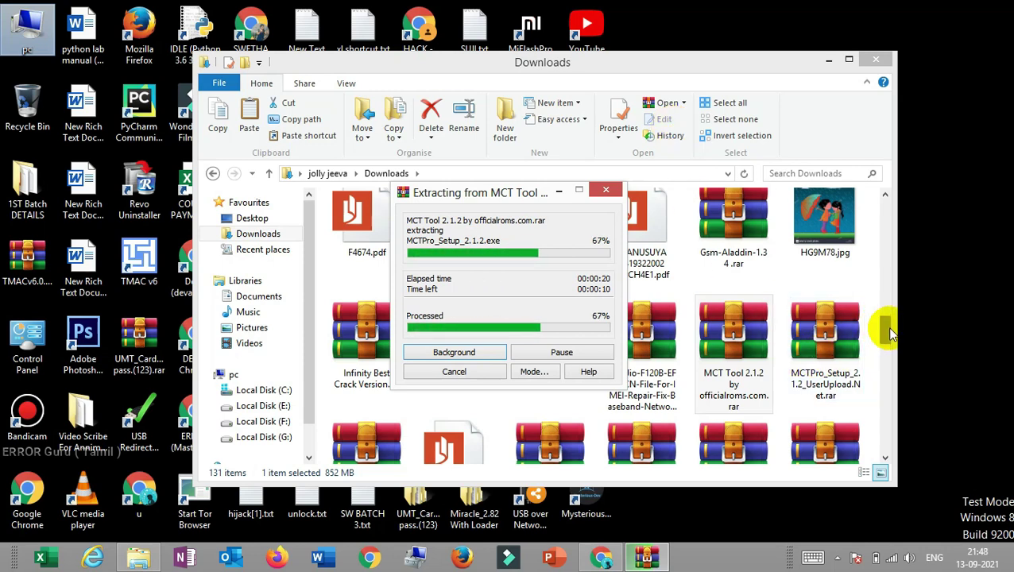
drag(891, 334, 885, 210)
click(358, 238)
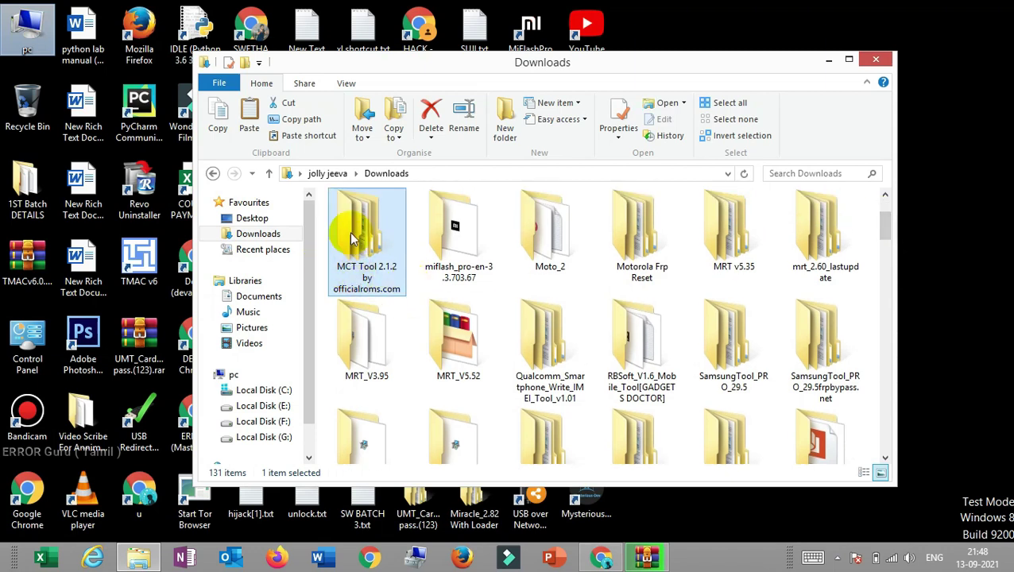
double_click(355, 241)
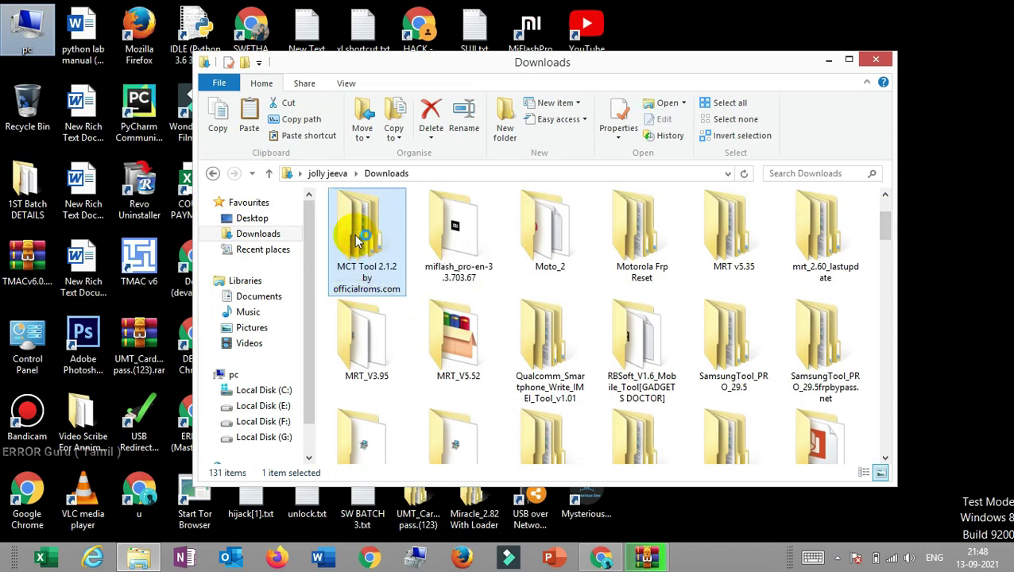
double_click(379, 220)
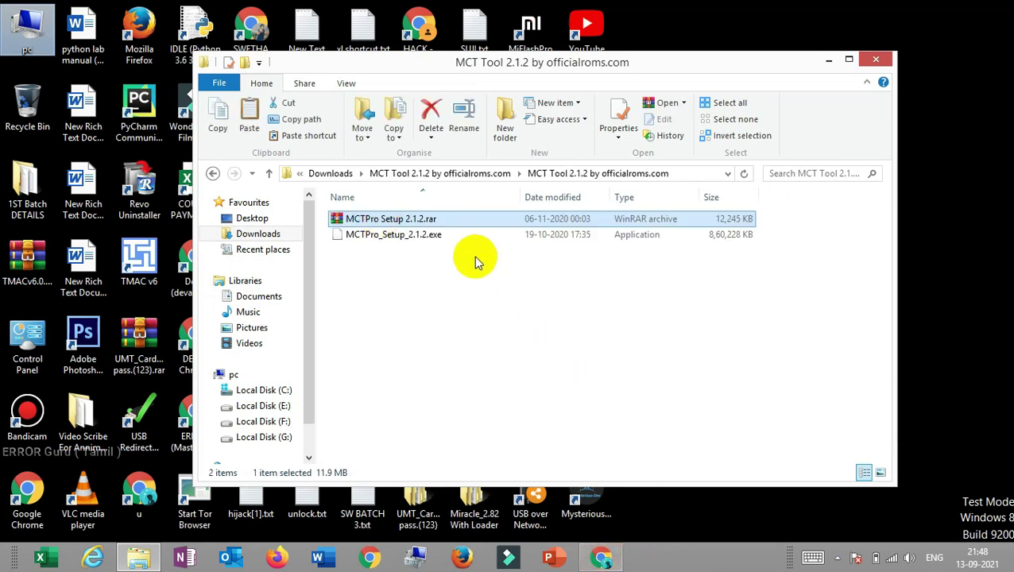
Launch MCTPro_Setup_2.1.2.exe and accept the license agreement.
click(461, 237)
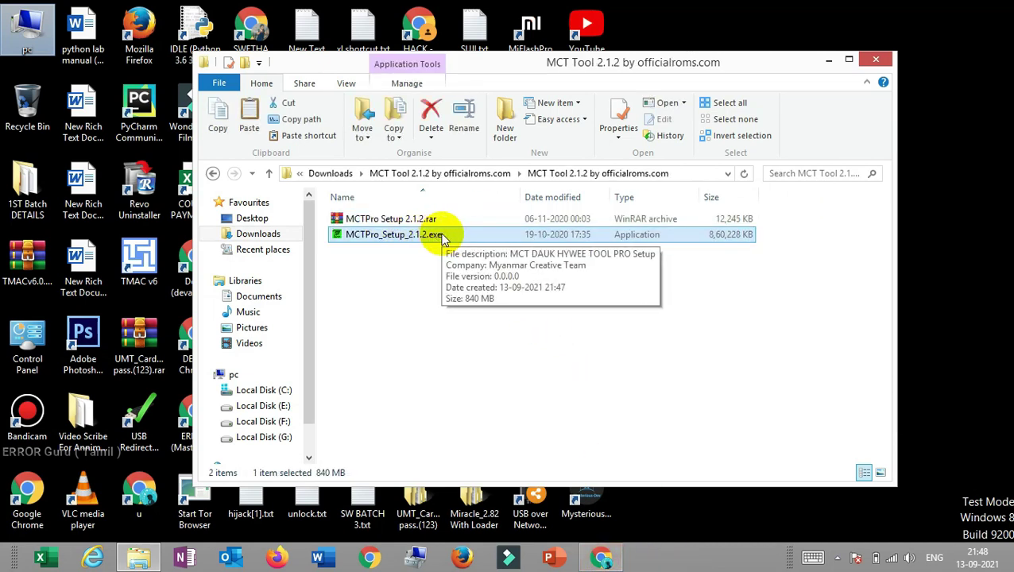
double_click(443, 237)
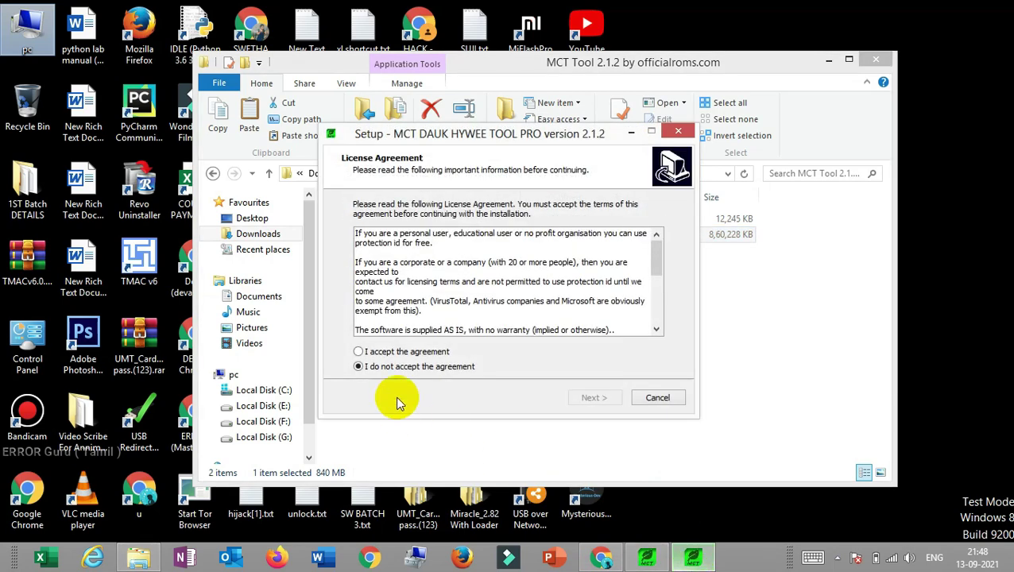
click(379, 351)
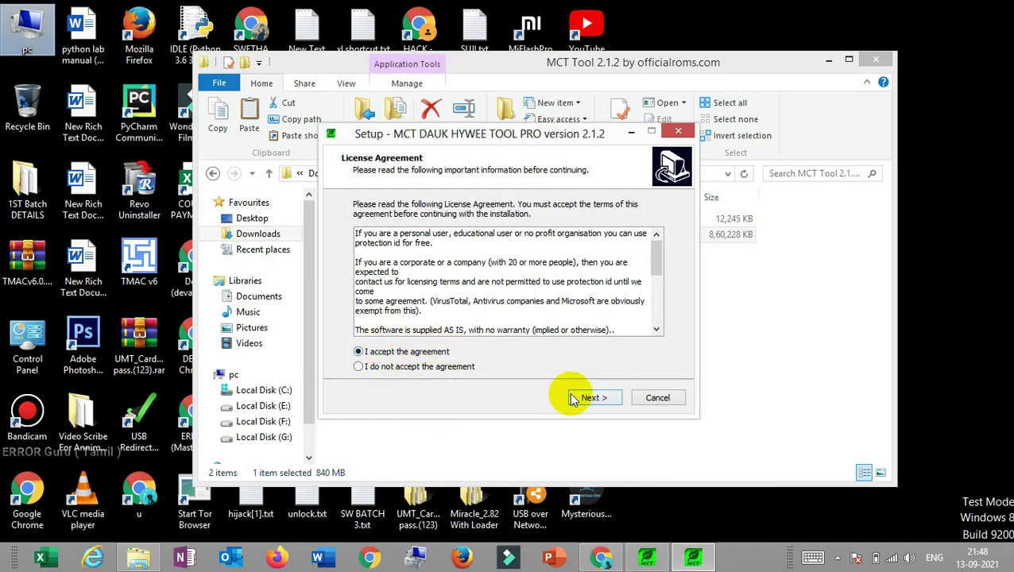
click(657, 265)
drag(657, 266, 657, 208)
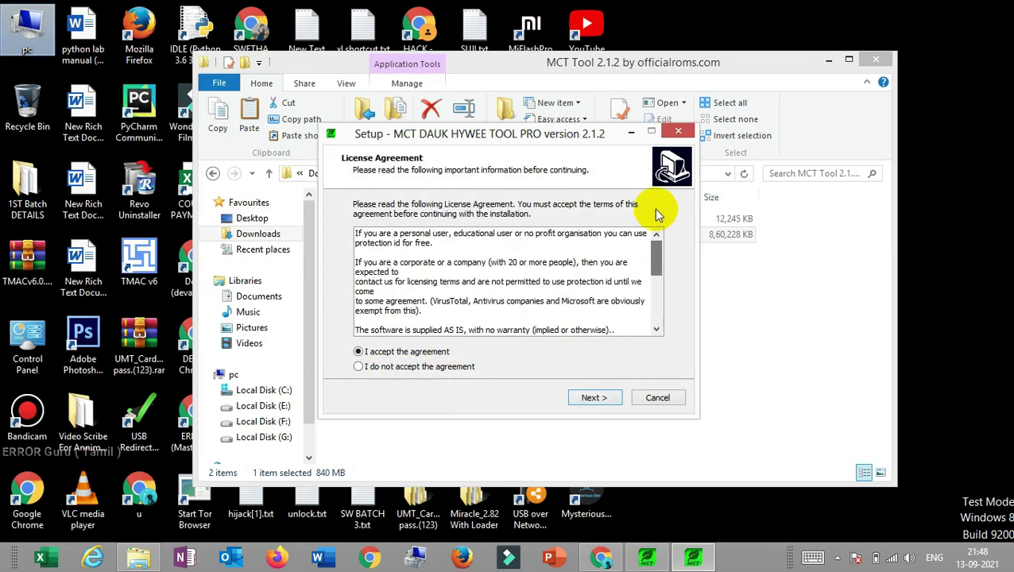
click(600, 397)
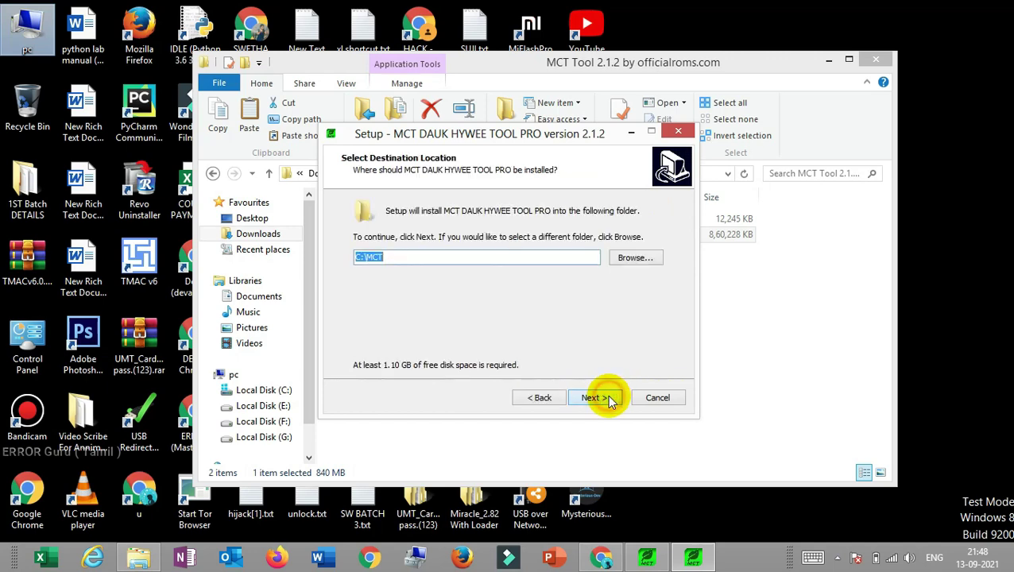
Try to set the installation destination to G:\MCT.
click(628, 258)
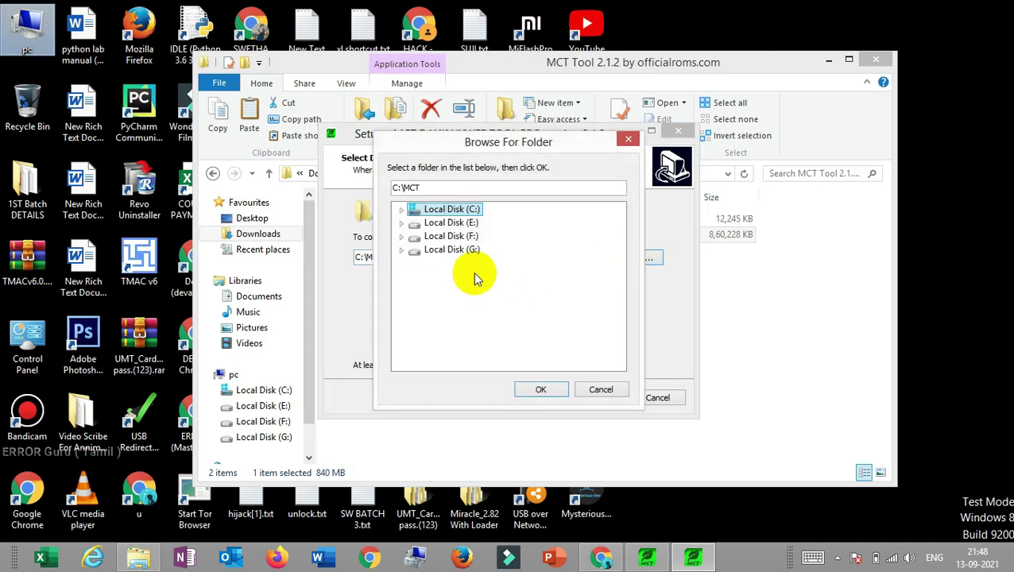
click(450, 251)
click(549, 389)
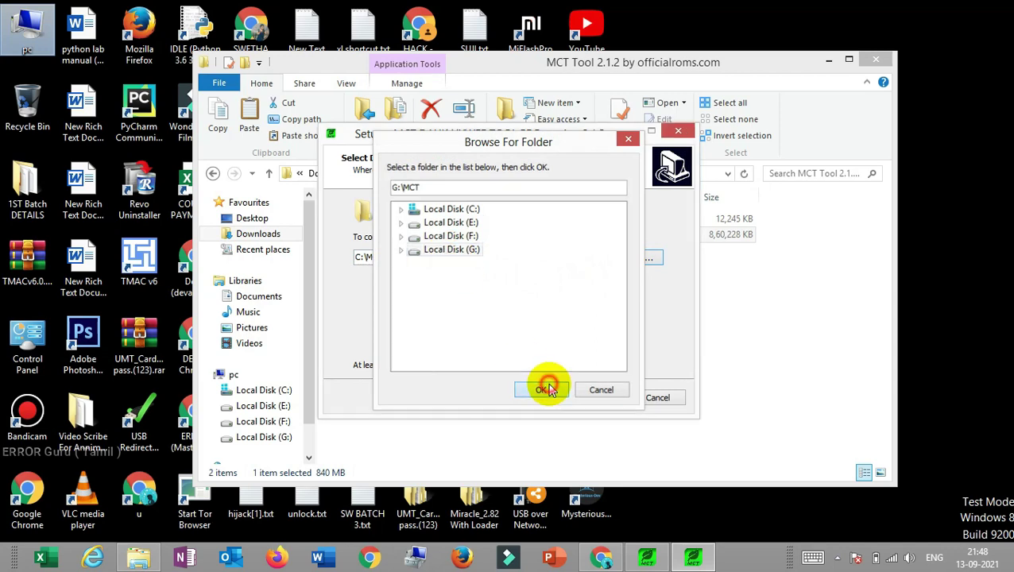
Keep only the PDF Readme display among the additional tasks and start the installation.
click(602, 399)
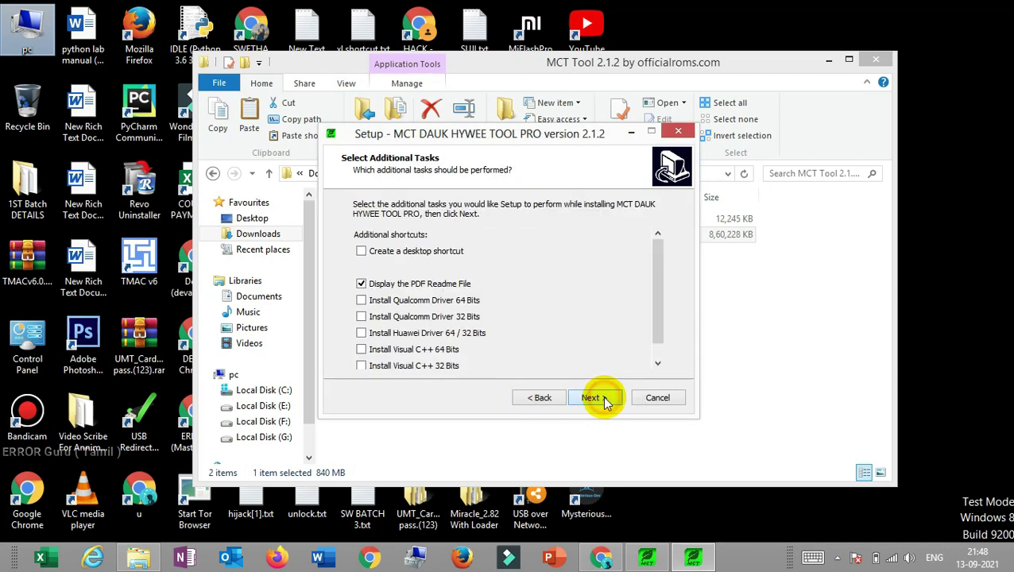
click(603, 399)
click(598, 398)
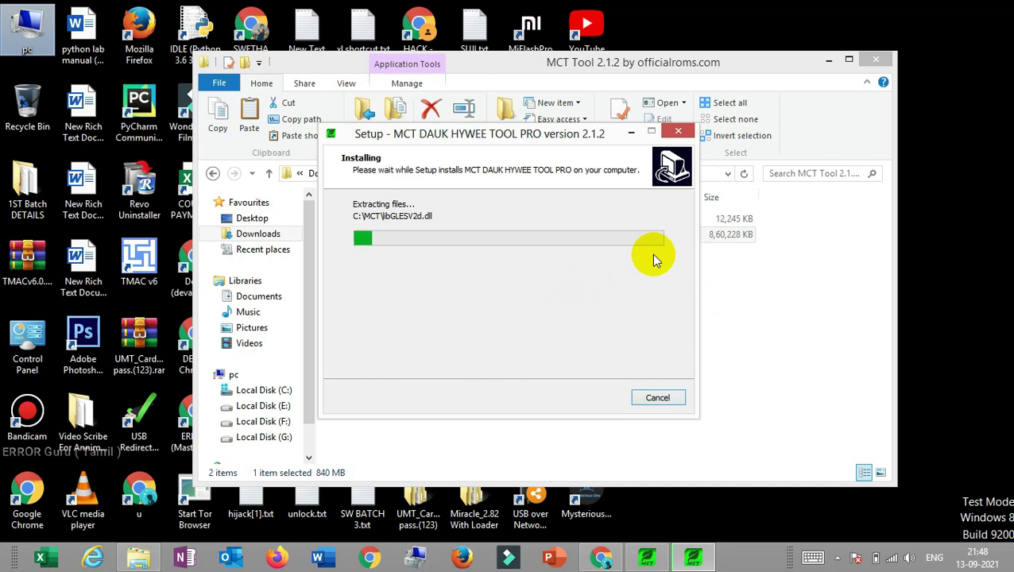
Extract MCTPro Setup 2.1.2.rar into its own folder beside the installer.
click(450, 217)
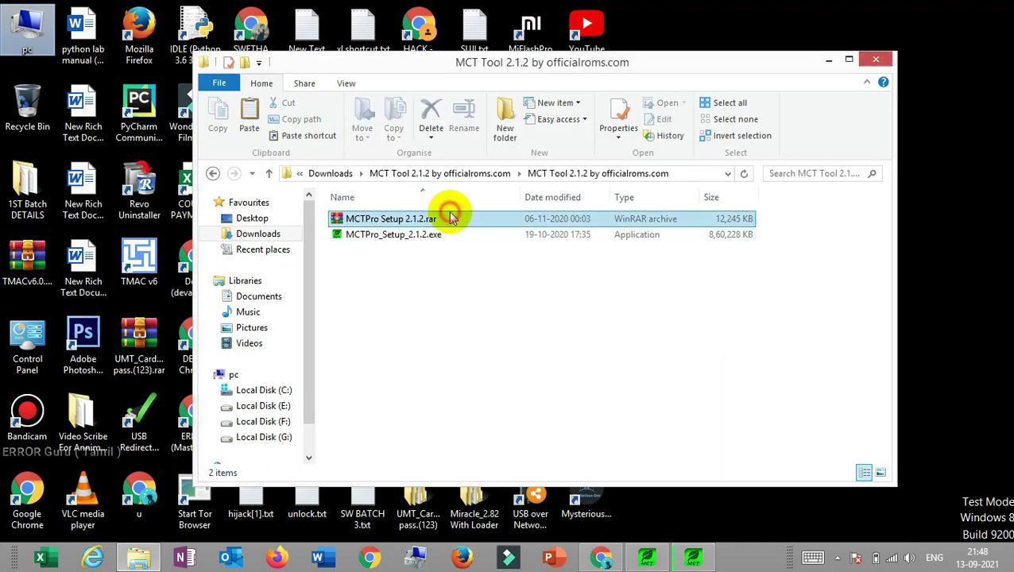
right_click(449, 217)
click(477, 288)
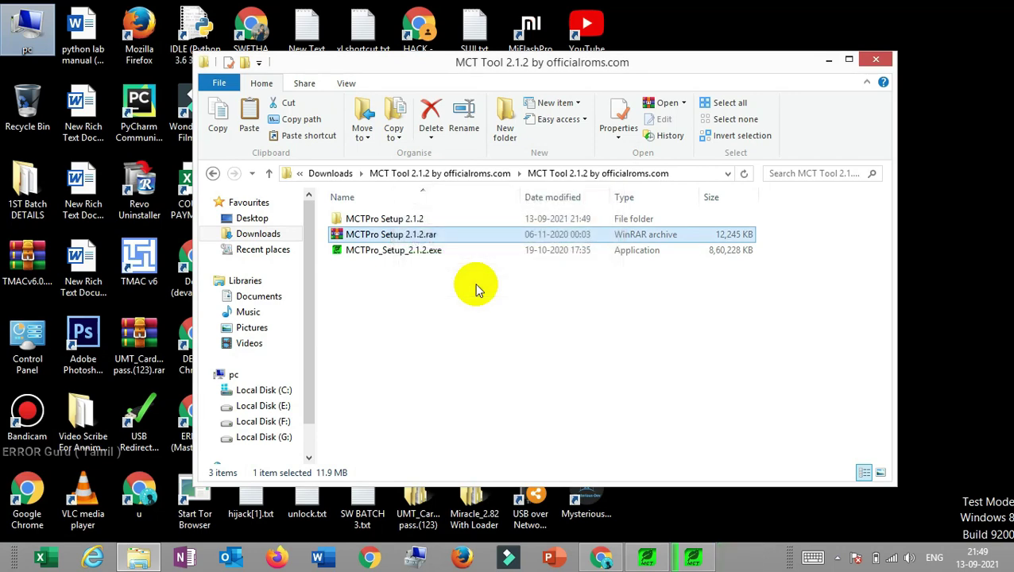
Exit the duplicate setup waiting at the license agreement and bring the running installation to the front.
click(651, 554)
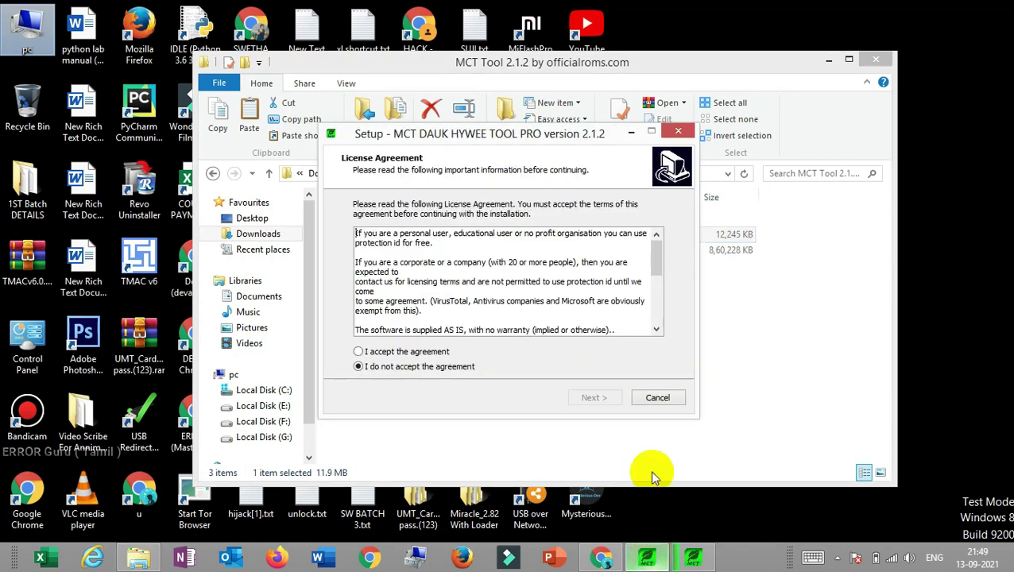
key(Escape)
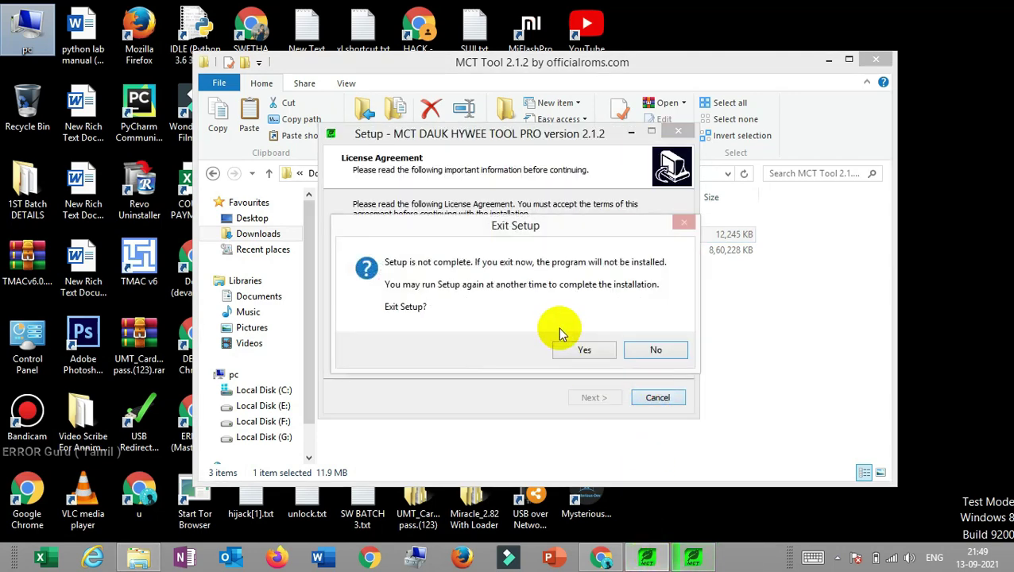
click(584, 351)
click(648, 555)
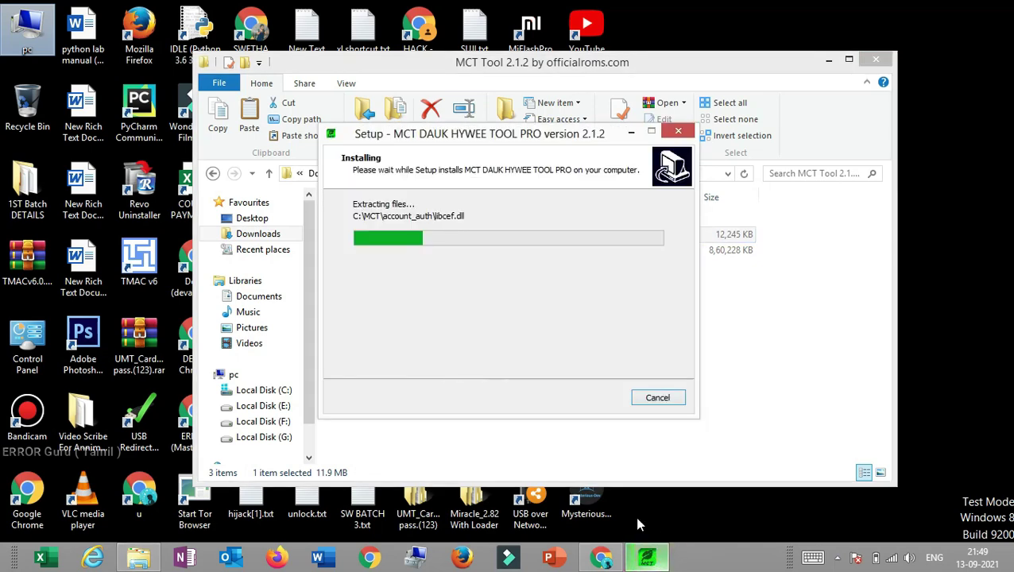
right_click(973, 236)
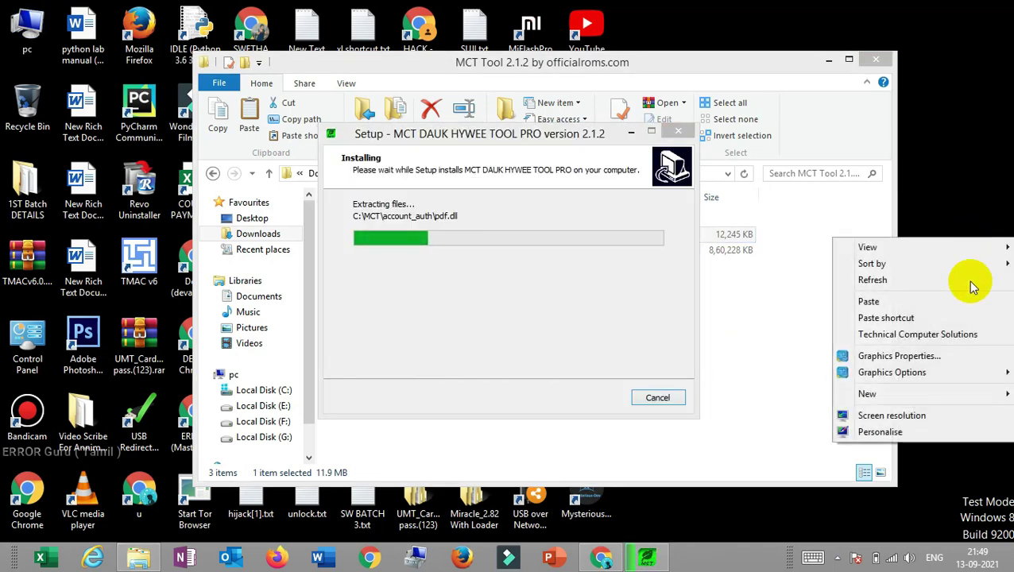
click(969, 283)
right_click(970, 288)
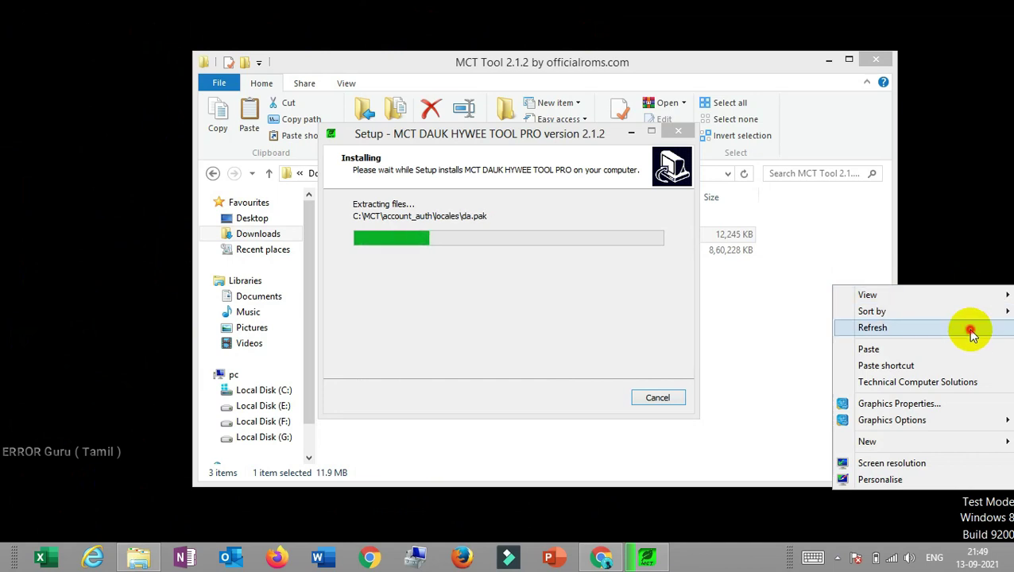
Open the Loader folder nested inside the extracted MCTPro Setup 2.1.2 folder.
click(969, 329)
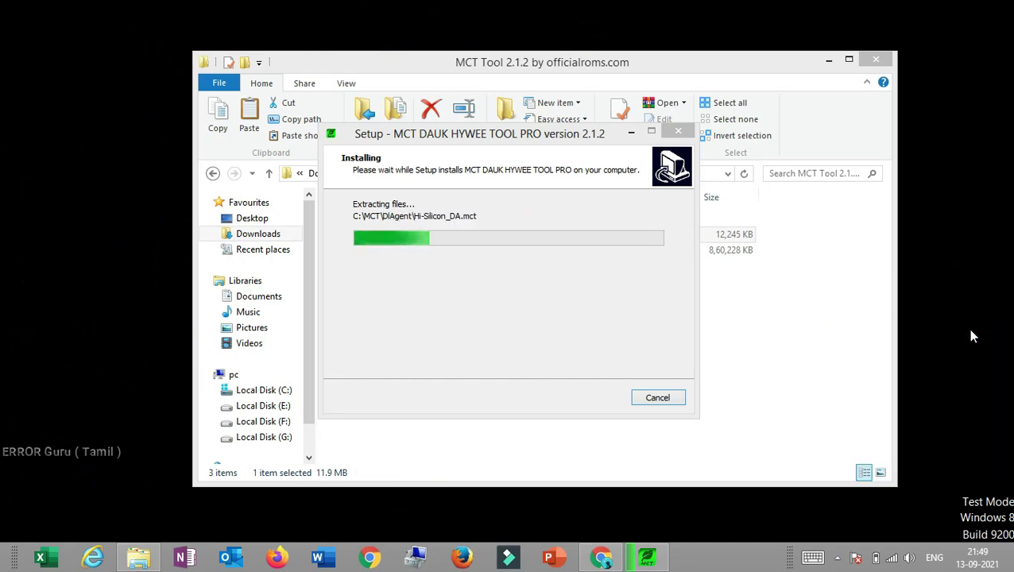
click(823, 326)
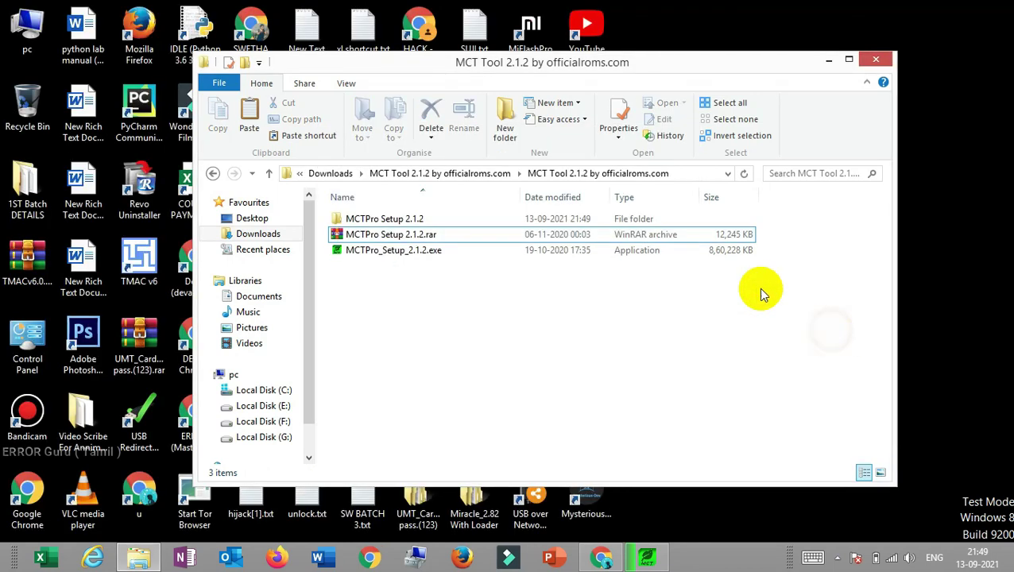
double_click(423, 220)
double_click(422, 220)
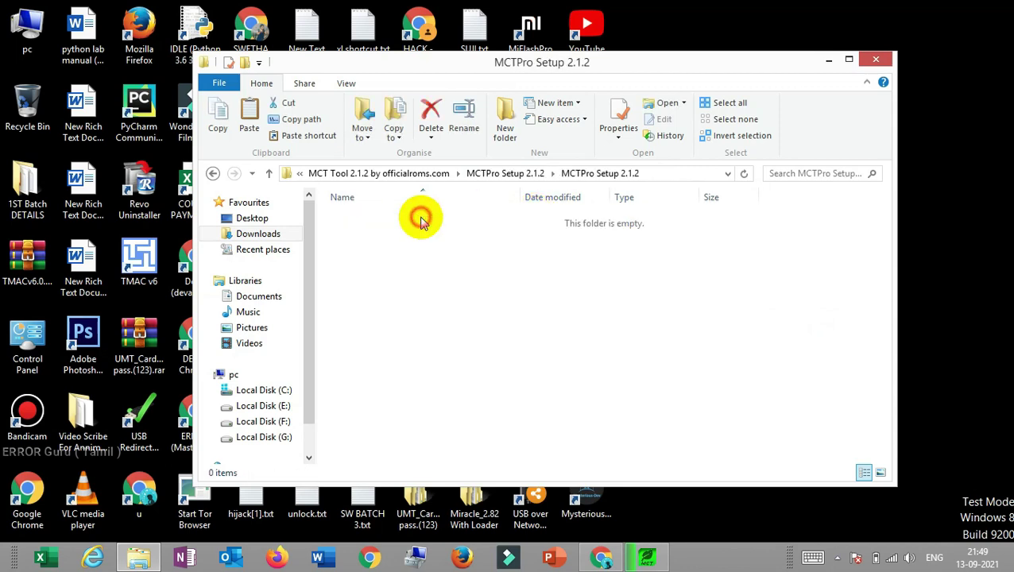
click(421, 220)
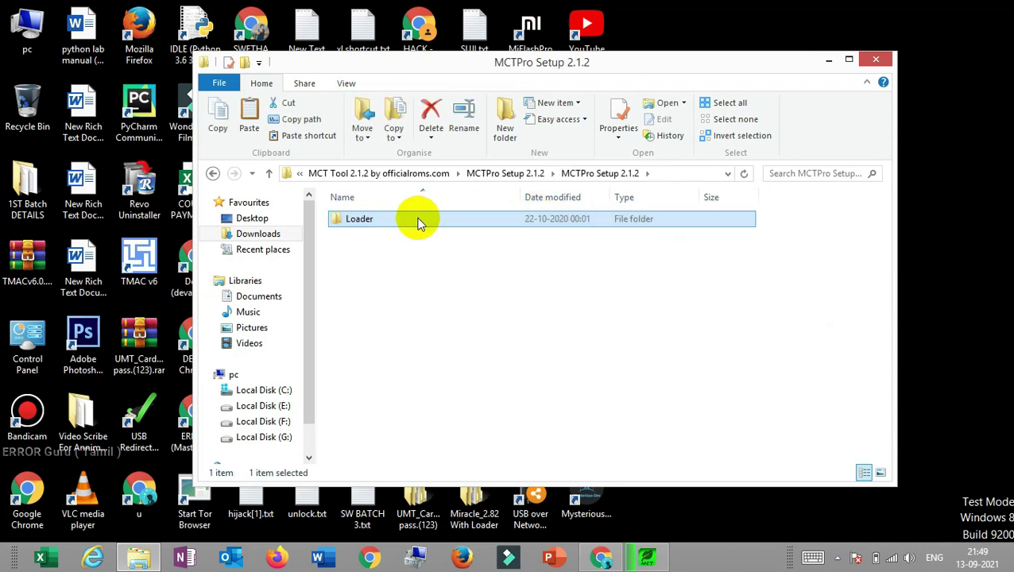
double_click(420, 222)
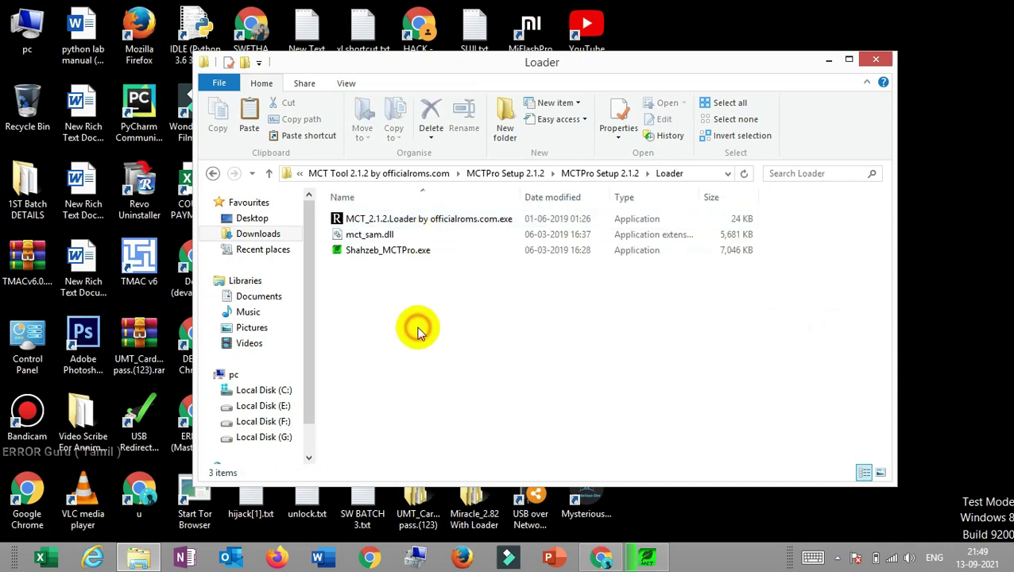
Examine the loader and MCTPro executables in the Loader folder, including the actions available for the loader file.
click(393, 222)
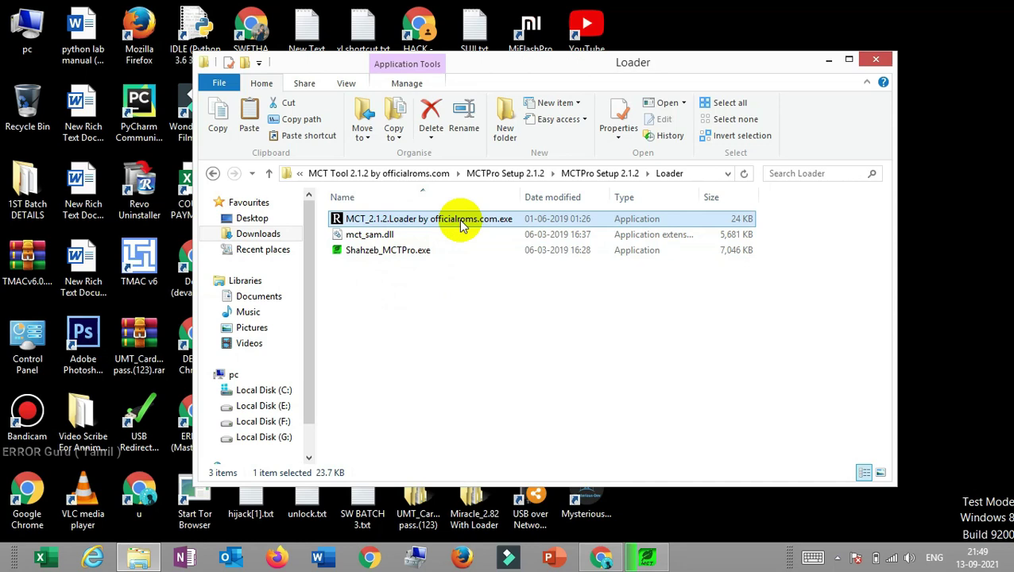
click(444, 255)
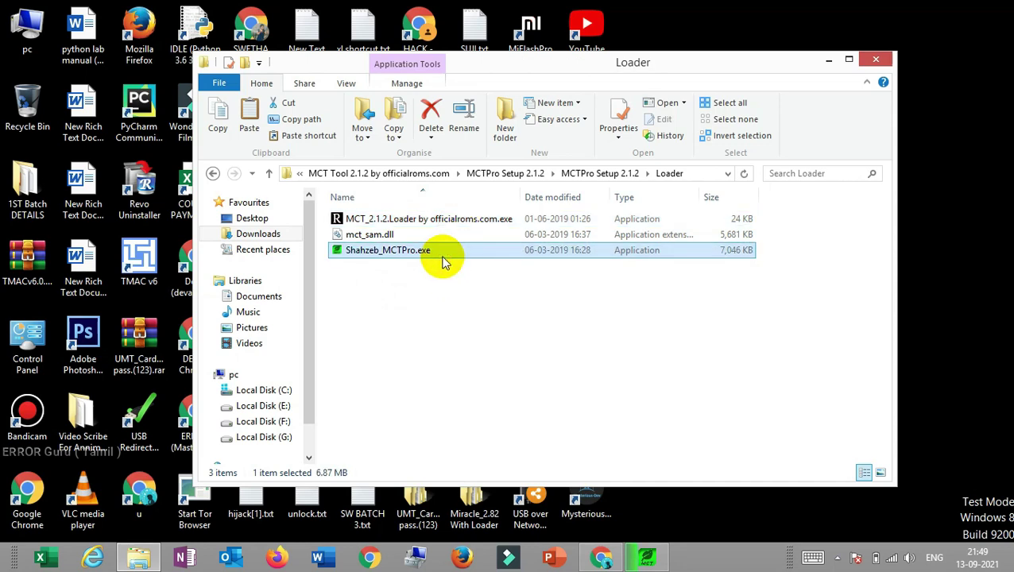
click(434, 221)
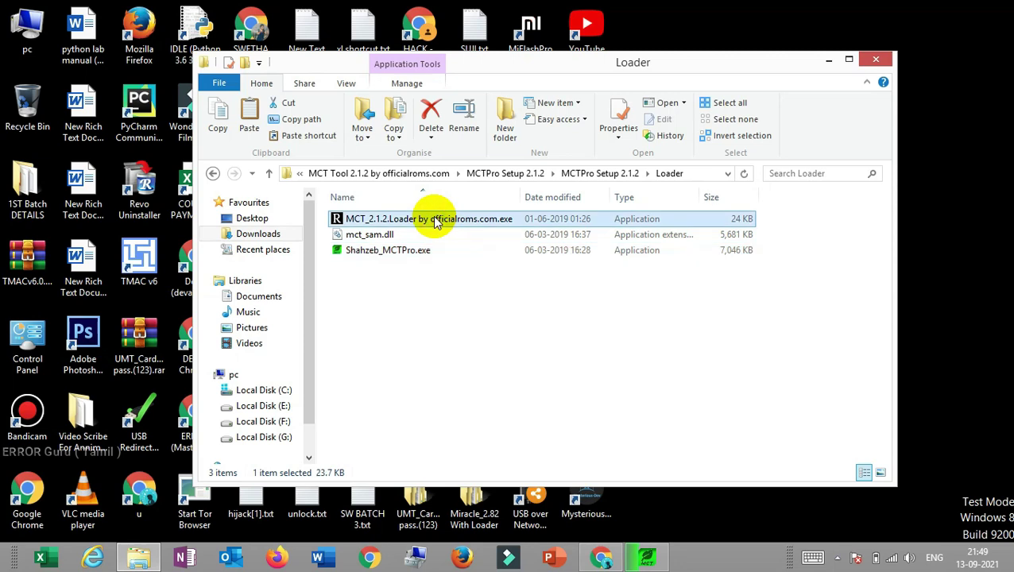
click(434, 221)
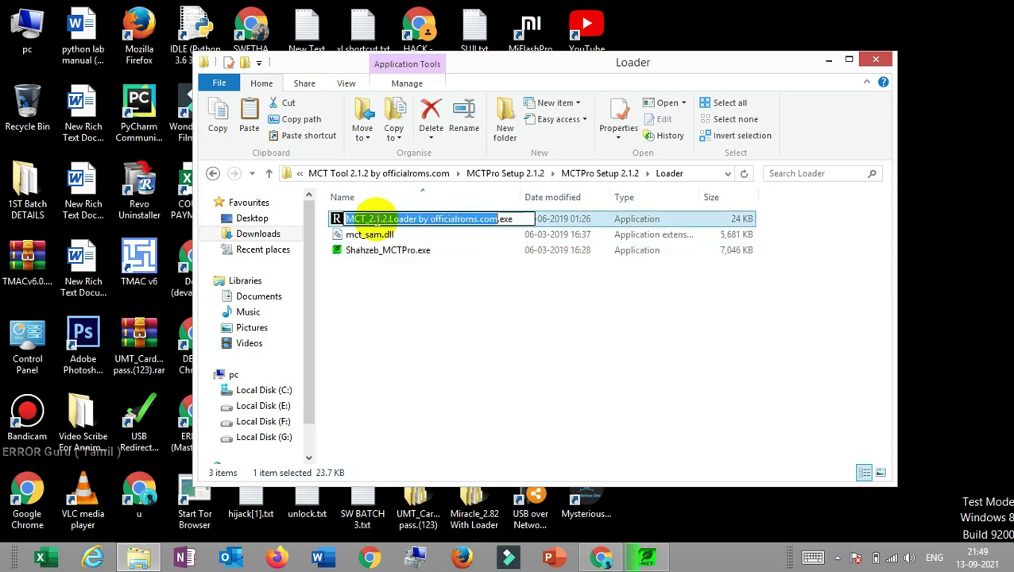
click(577, 227)
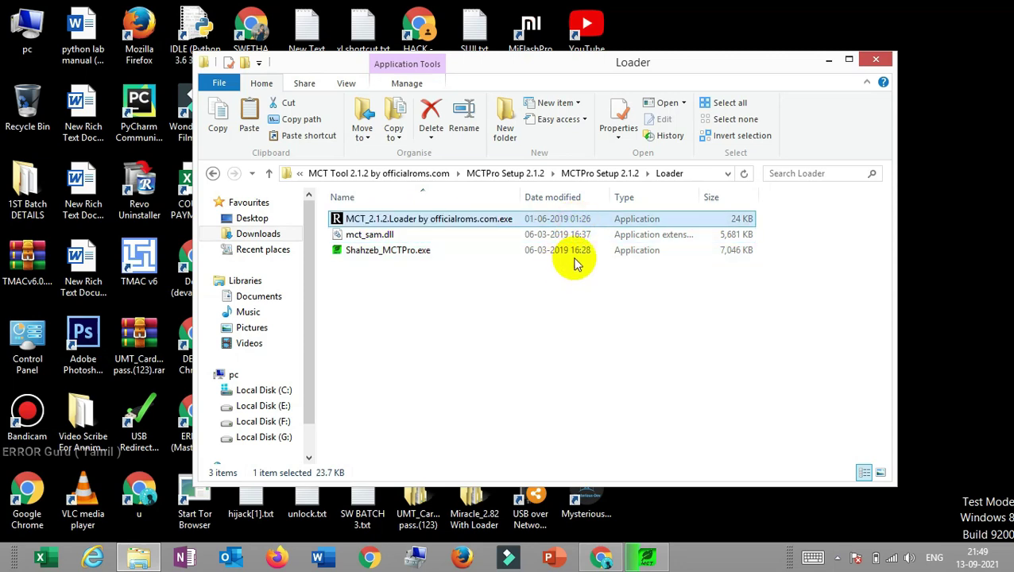
right_click(560, 222)
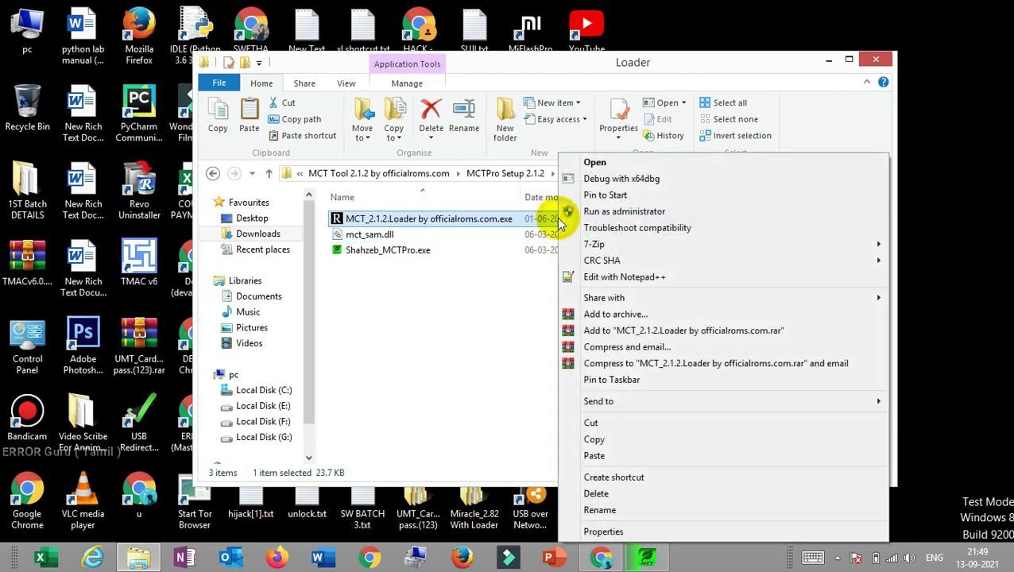
click(531, 222)
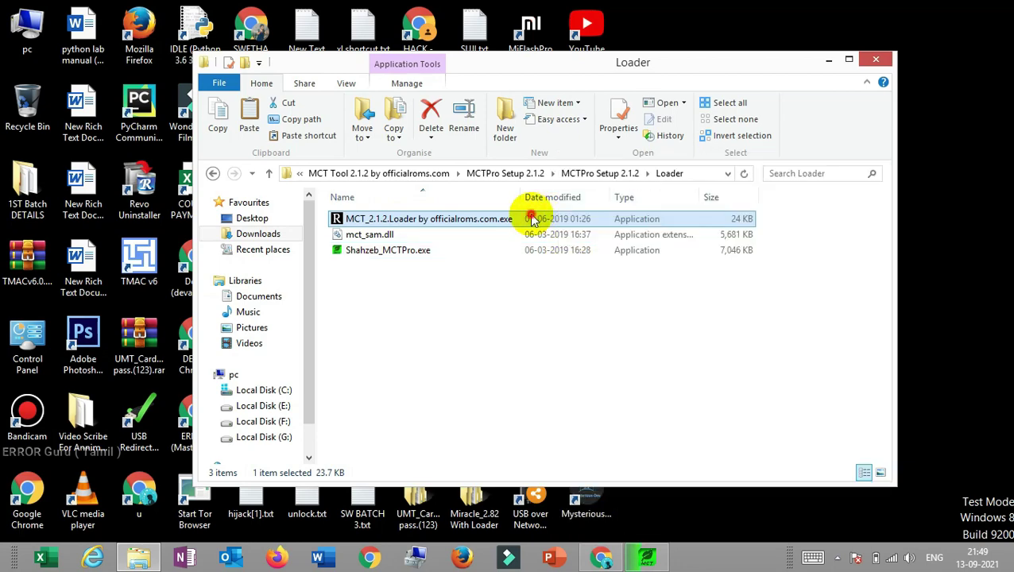
Copy all three files in the Loader folder and return to the MCT Tool 2.1.2 folder.
click(530, 328)
drag(469, 318, 458, 230)
right_click(458, 231)
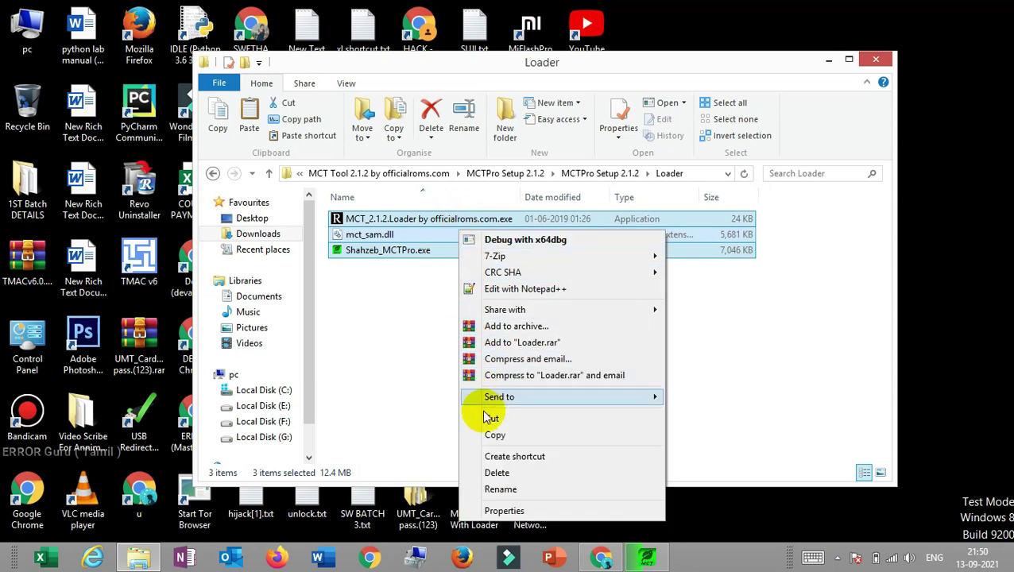
click(493, 436)
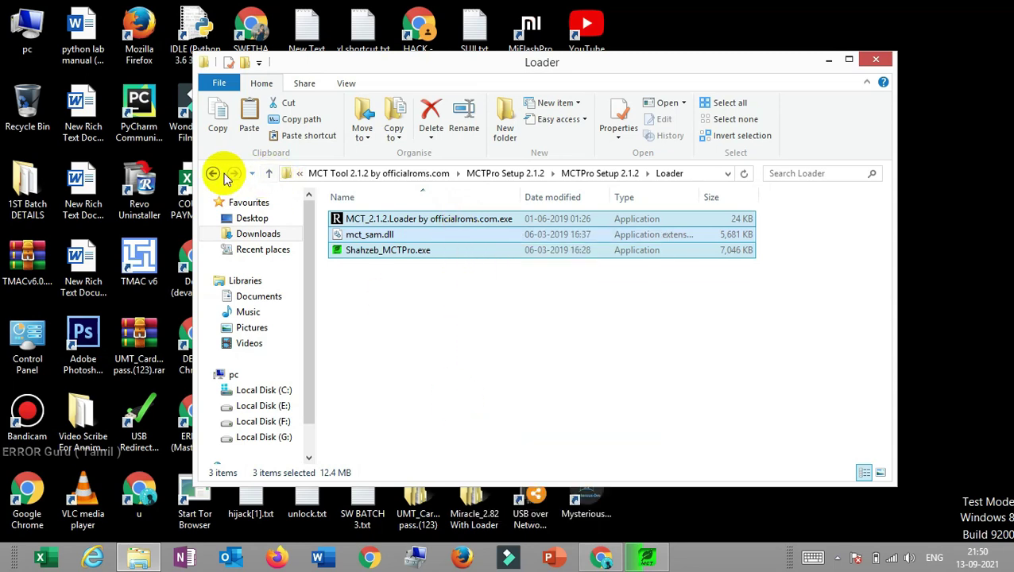
click(213, 174)
click(213, 174)
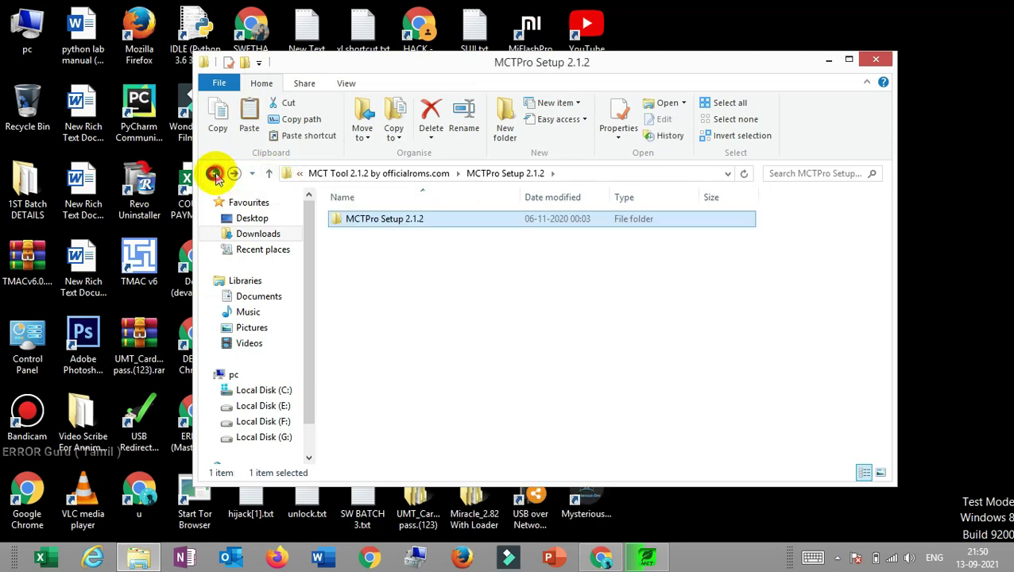
click(213, 174)
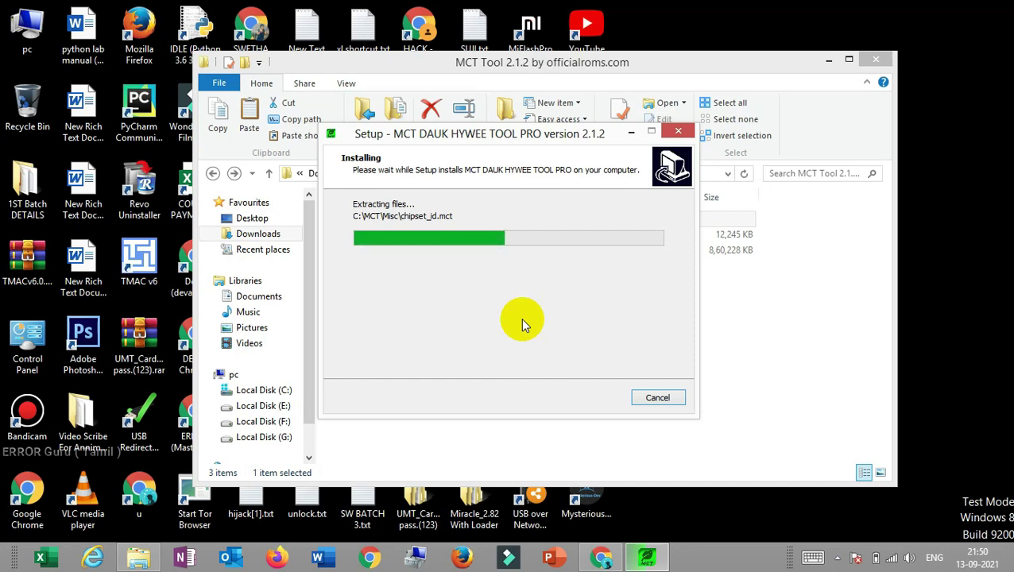
Minimize the MCT Tool 2.1.2 folder window and move the running setup window aside on the desktop.
click(828, 60)
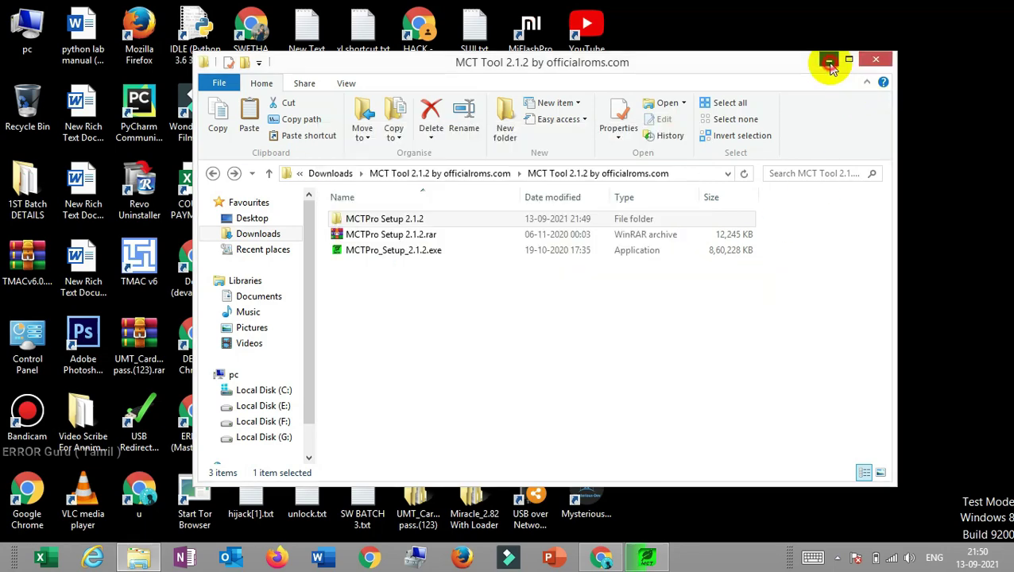
drag(566, 140, 324, 104)
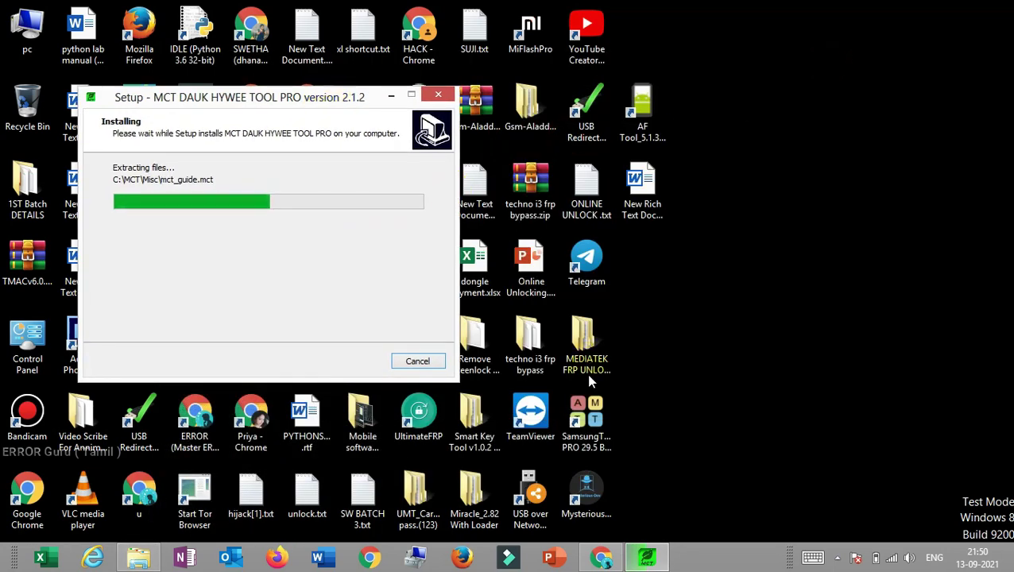
click(580, 439)
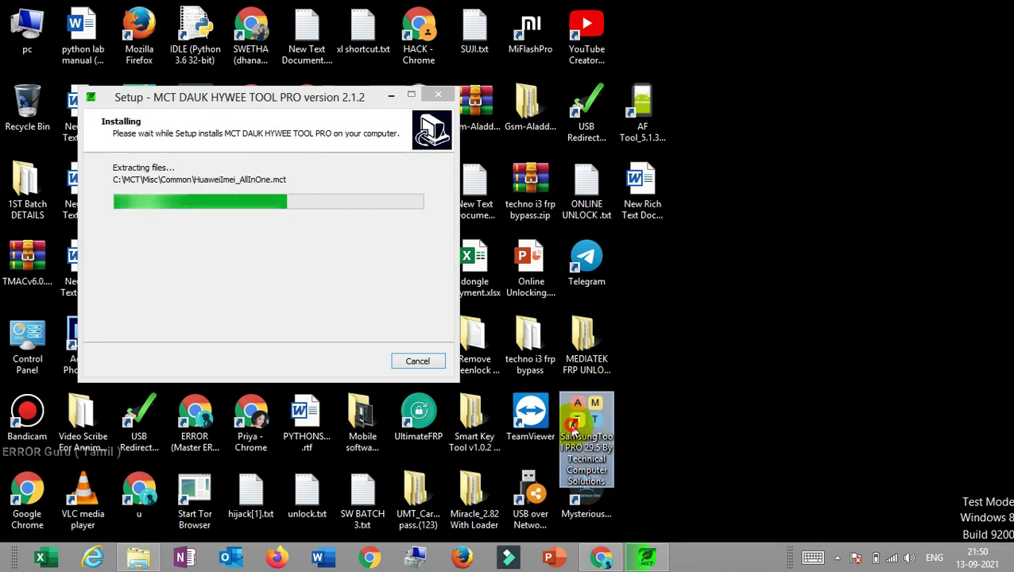
click(588, 445)
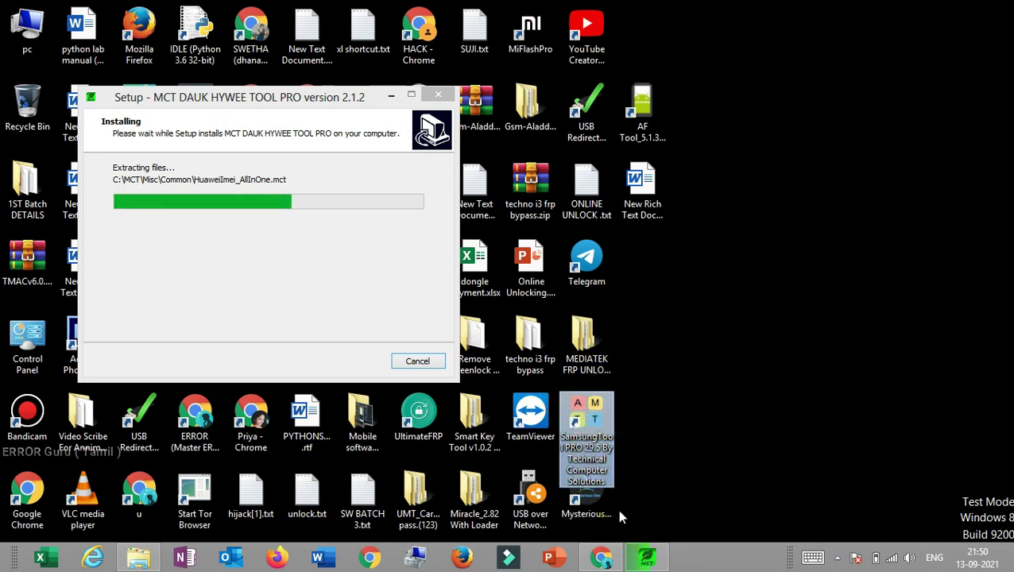
click(588, 497)
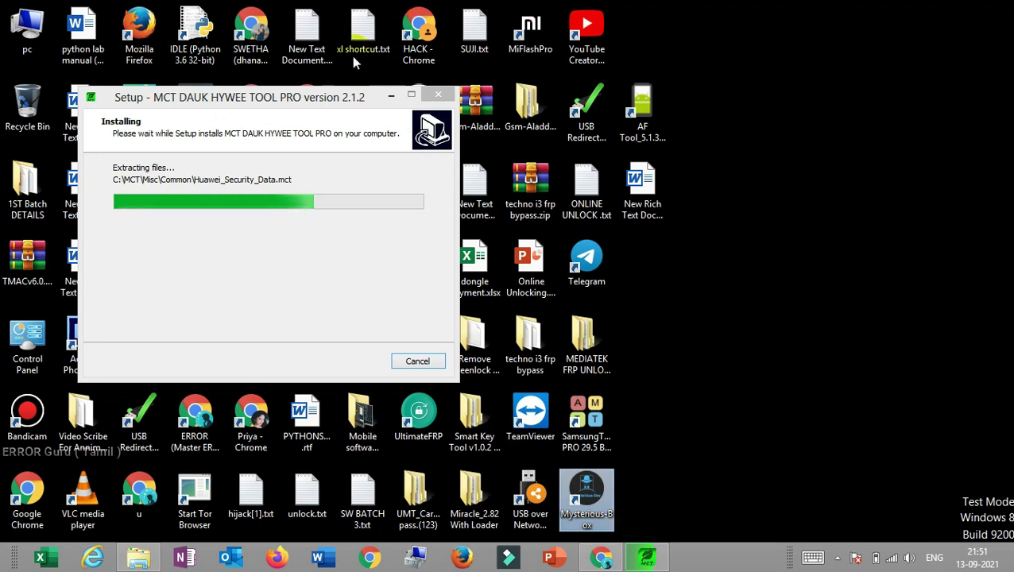
Dismiss the error about the setup guide PDF and finish the setup wizard without restarting the computer.
drag(320, 108, 410, 215)
click(586, 115)
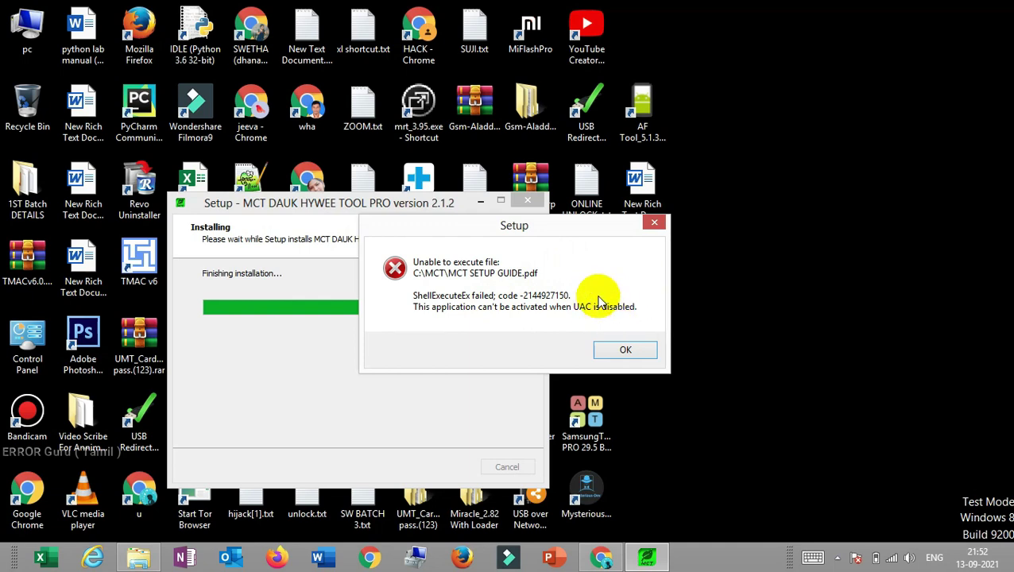
click(620, 351)
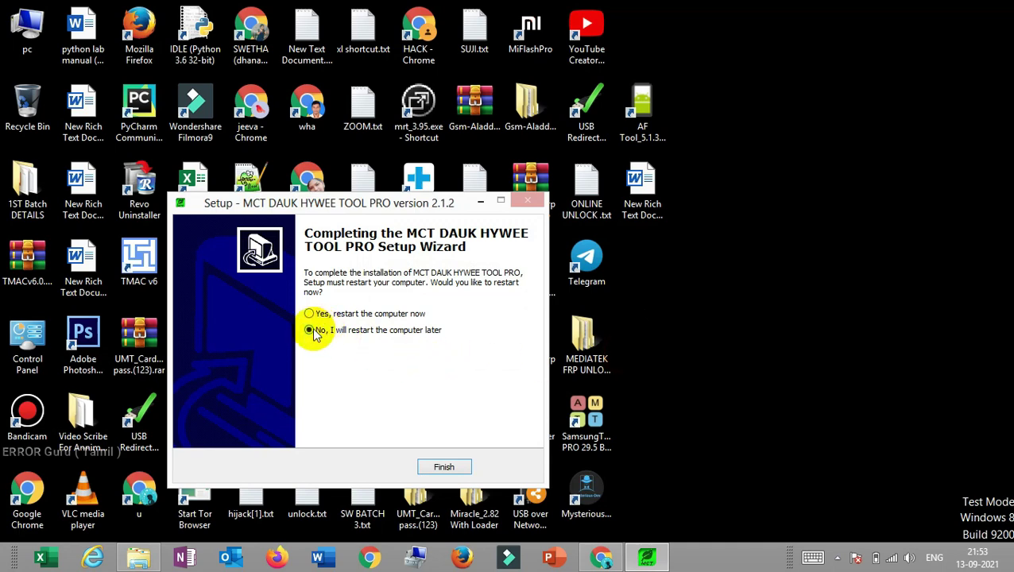
click(455, 468)
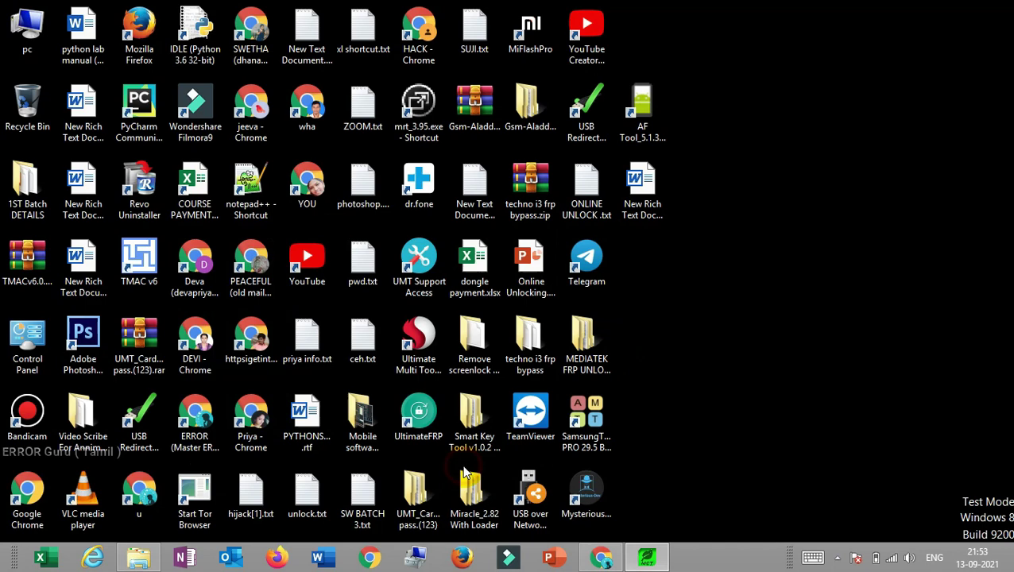
right_click(831, 326)
click(850, 371)
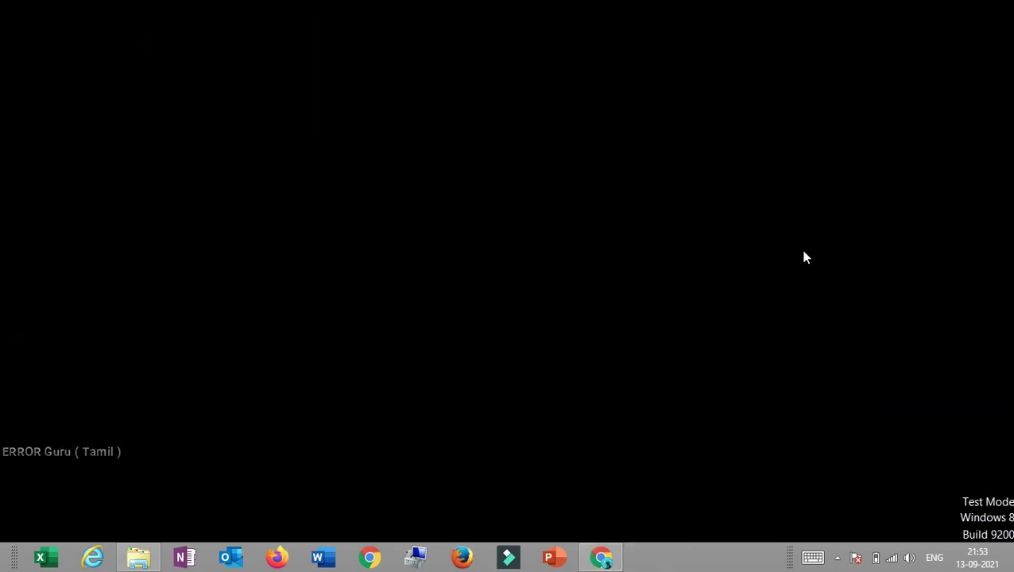
right_click(803, 257)
click(817, 296)
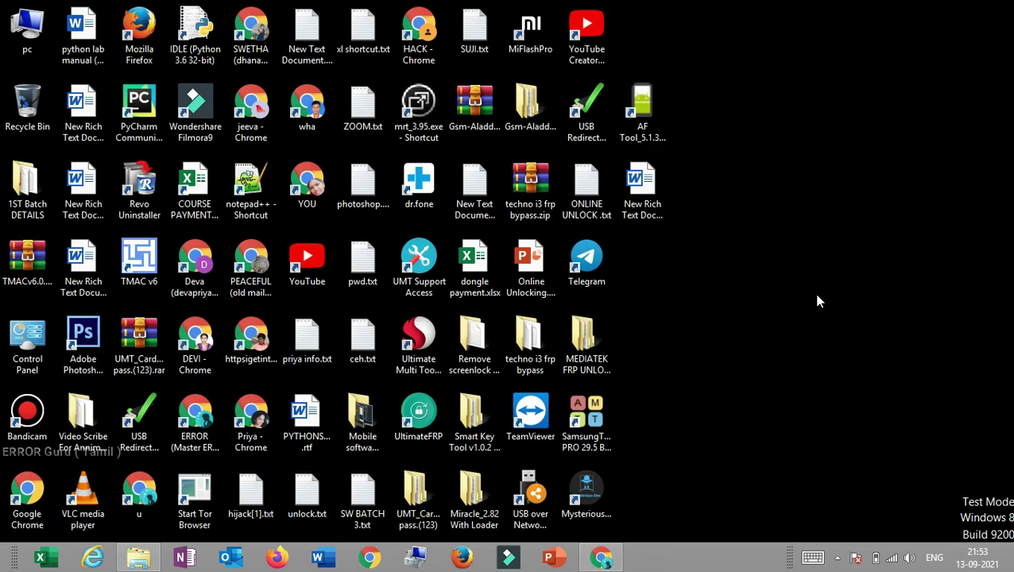
right_click(817, 295)
click(833, 336)
right_click(799, 275)
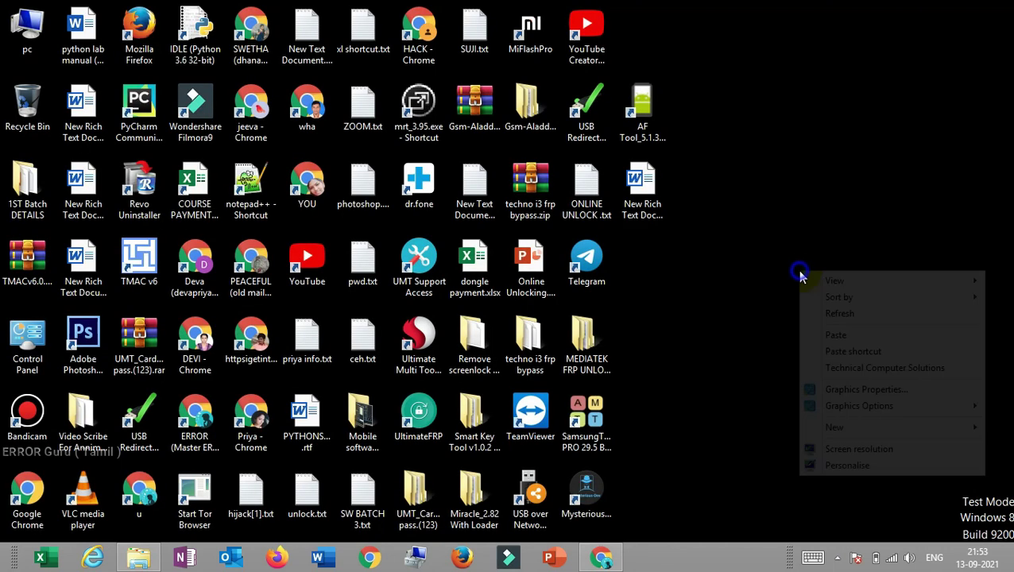
click(808, 313)
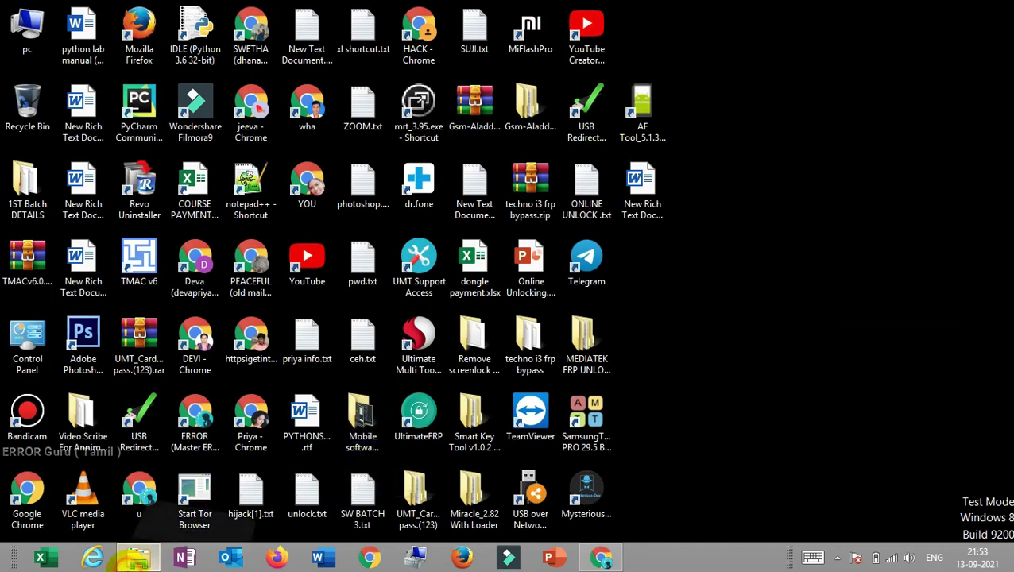
Copy all three files from the Loader folder inside the extracted MCTPro Setup 2.1.2 folder, and close the folder window.
click(136, 559)
double_click(424, 219)
click(415, 223)
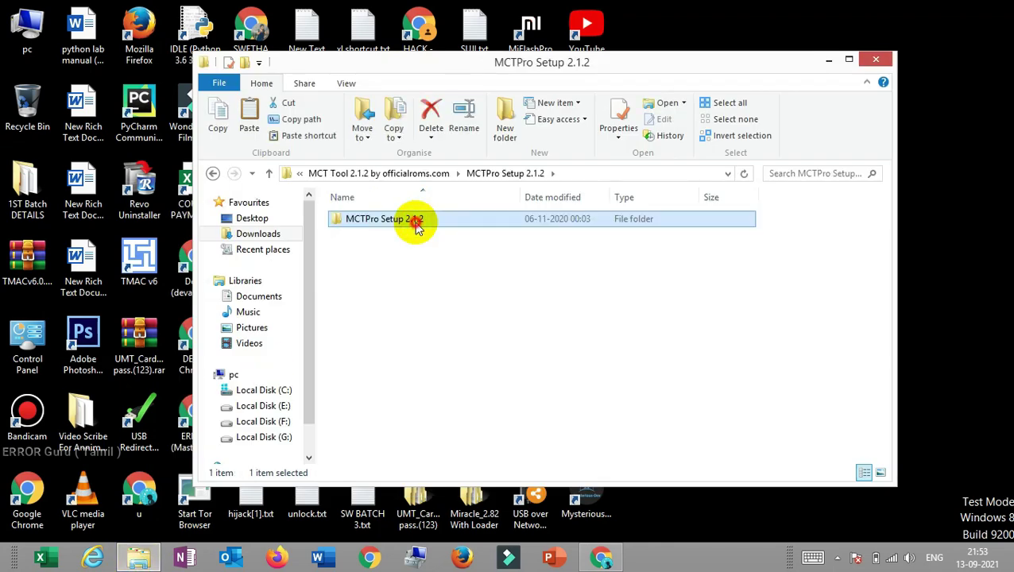
double_click(415, 222)
double_click(413, 219)
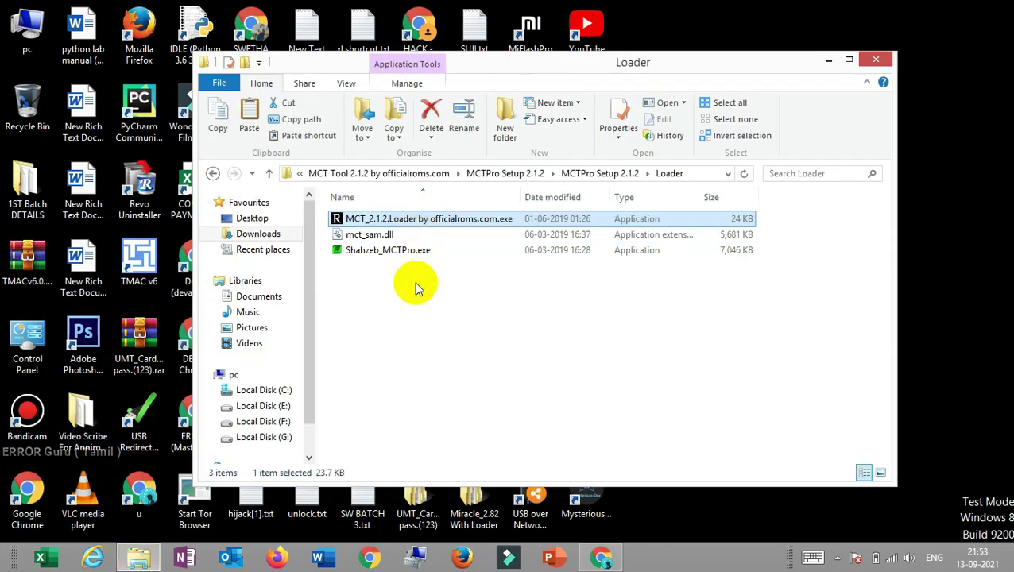
drag(419, 288, 408, 205)
right_click(411, 228)
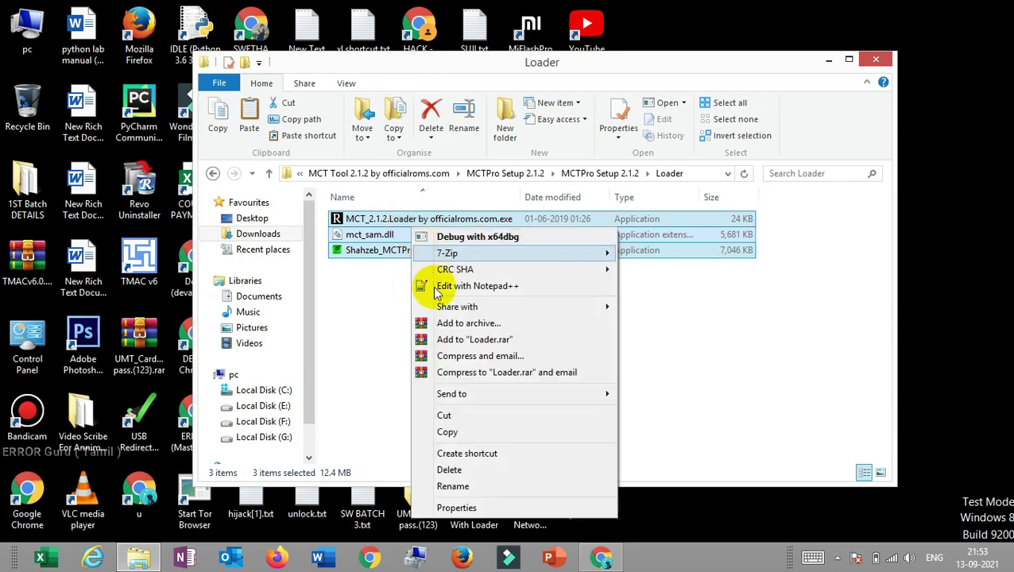
click(447, 432)
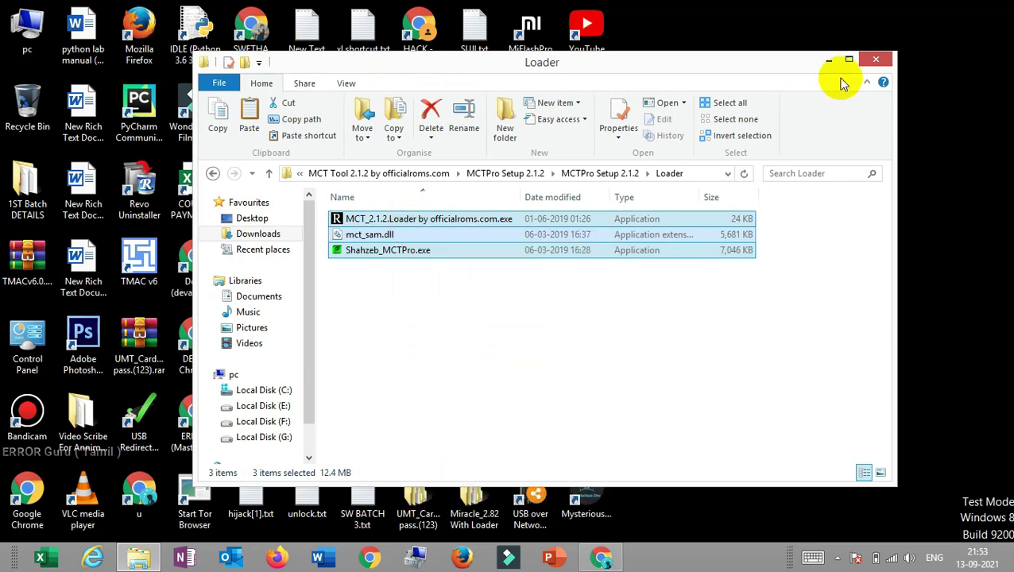
click(876, 59)
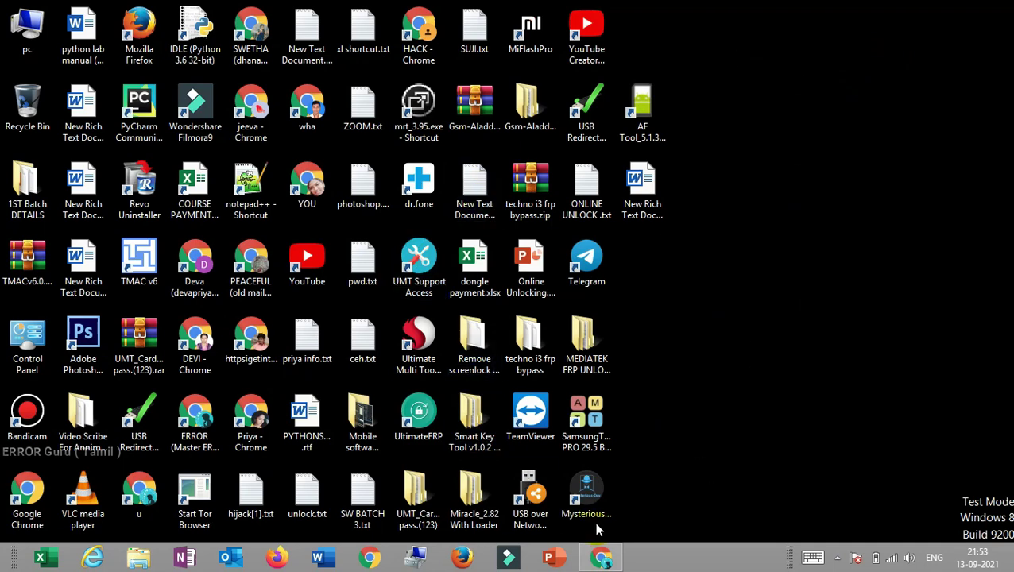
Open Local Disk (G:) from the computer's list of drives.
double_click(26, 28)
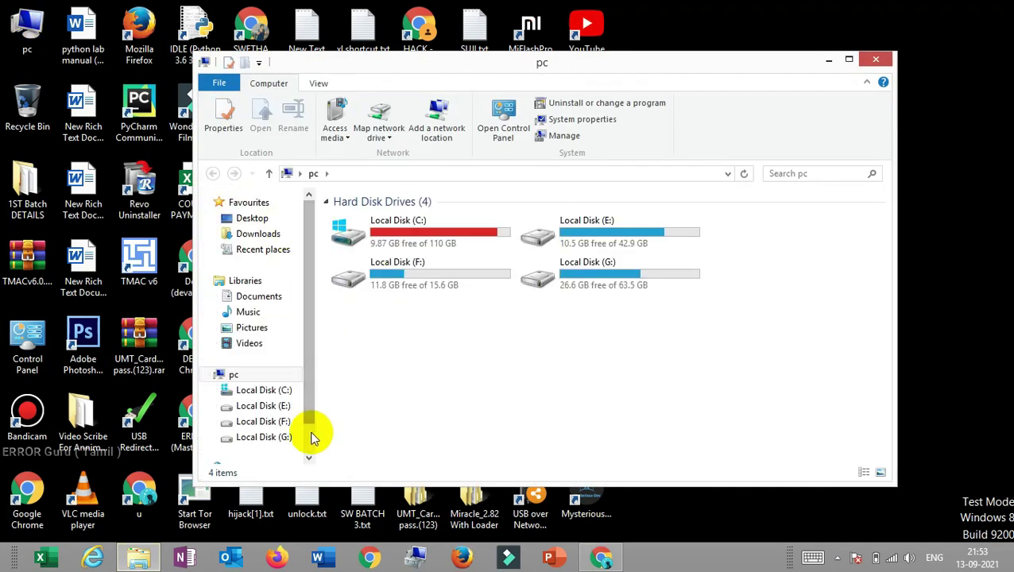
scroll(310, 421, down, 1)
click(264, 399)
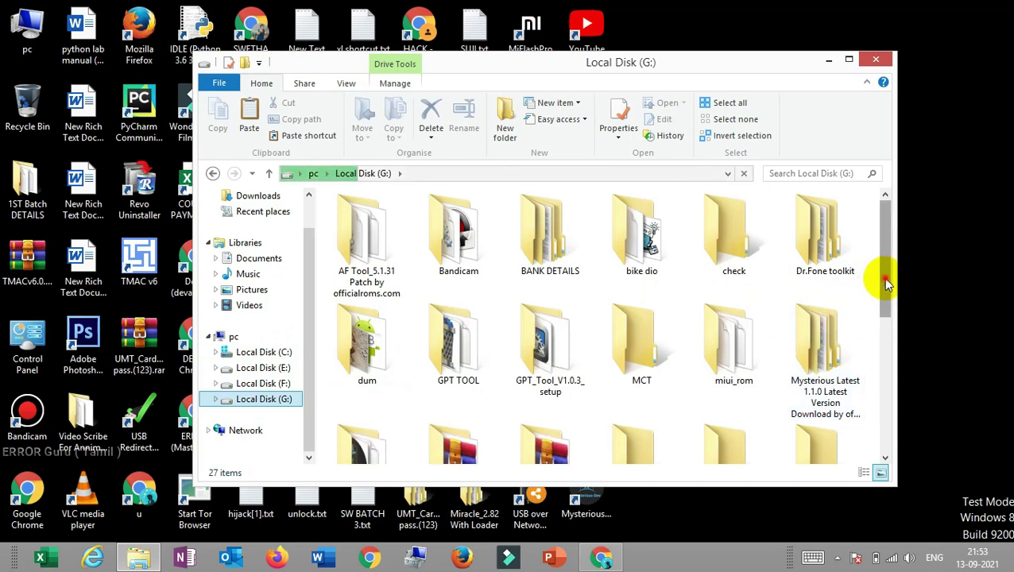
Check the MCT folder on Local Disk (G:) for the installed tool files and look through the drive's other folders.
drag(885, 276, 883, 321)
scroll(884, 326, up, 1)
click(631, 232)
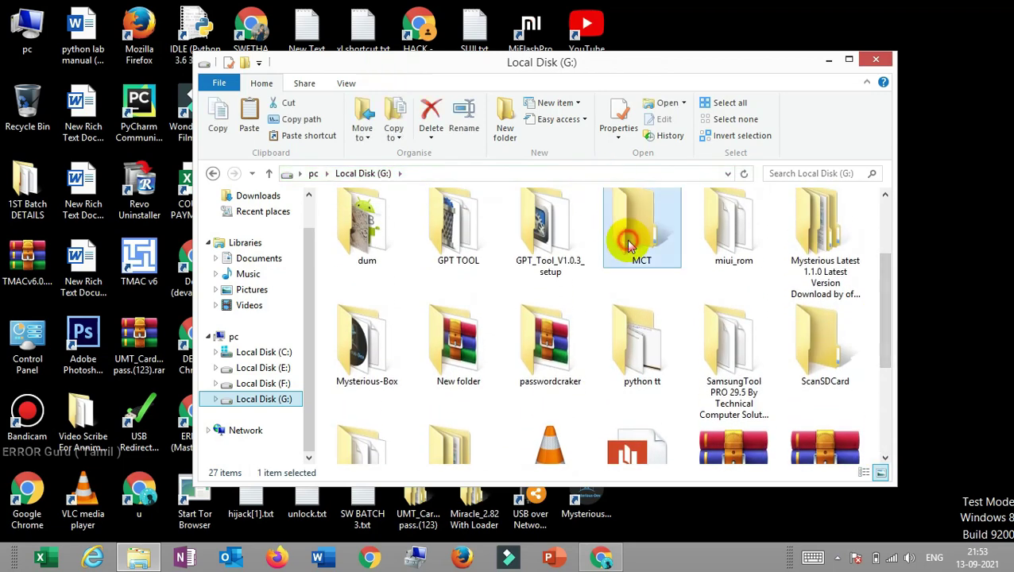
double_click(638, 250)
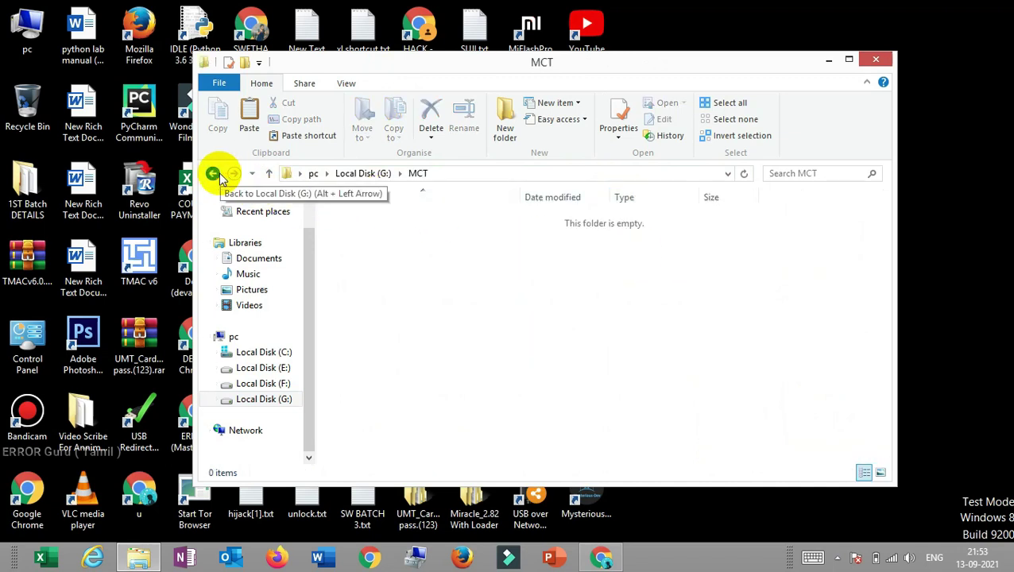
click(222, 176)
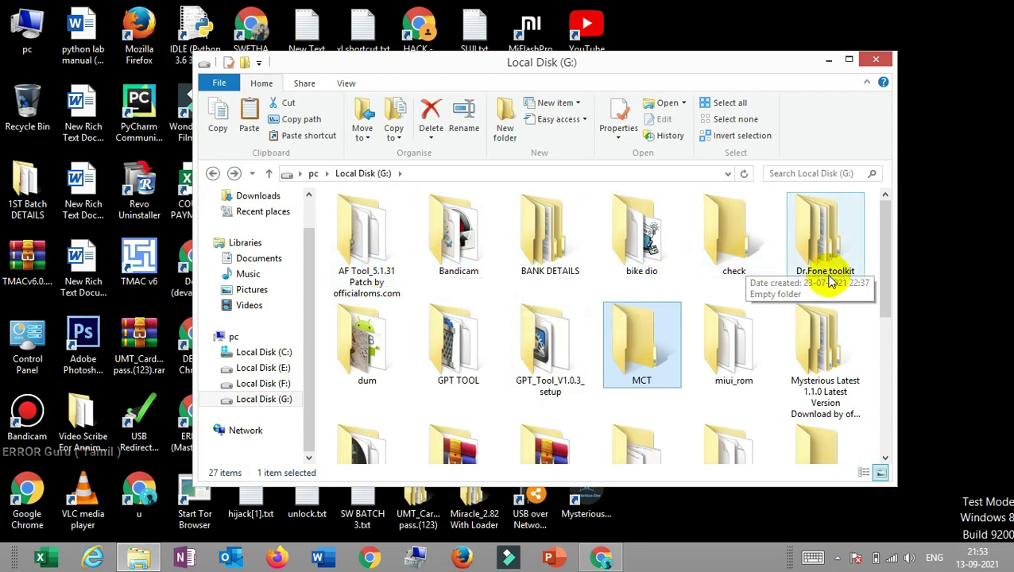
click(820, 338)
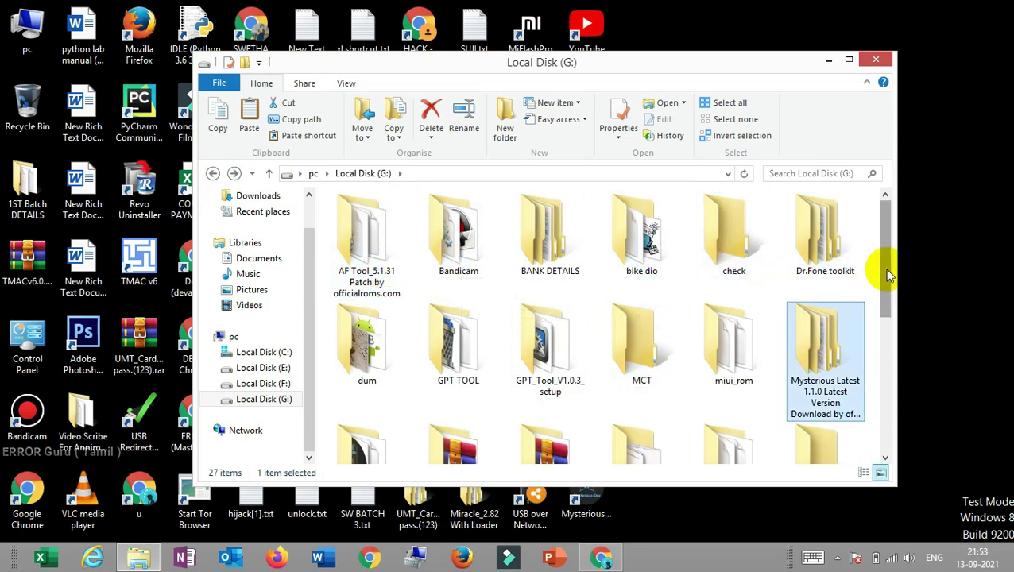
drag(889, 274, 883, 233)
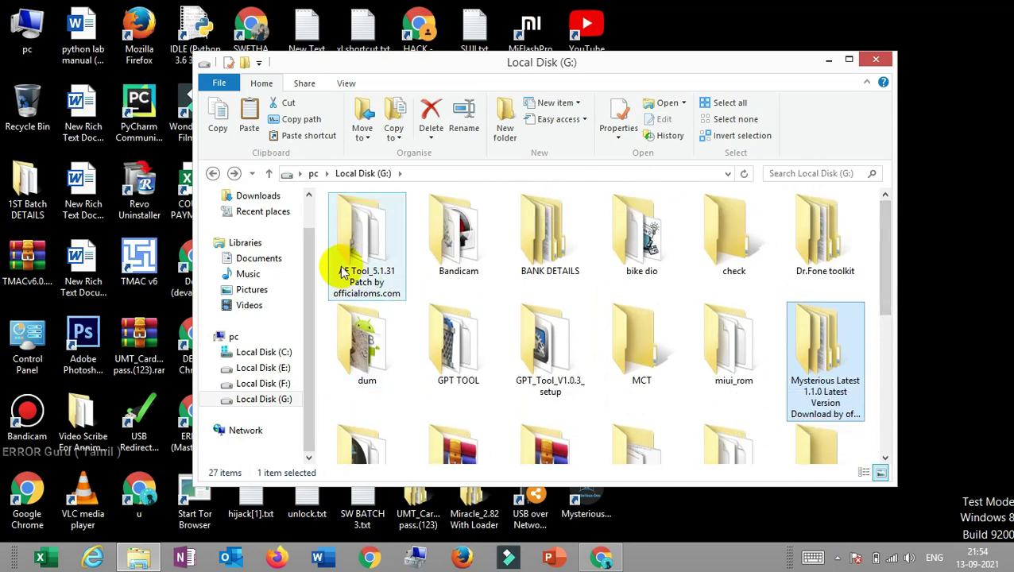
Open the MCT installation folder on Local Disk (C:).
click(229, 366)
click(231, 354)
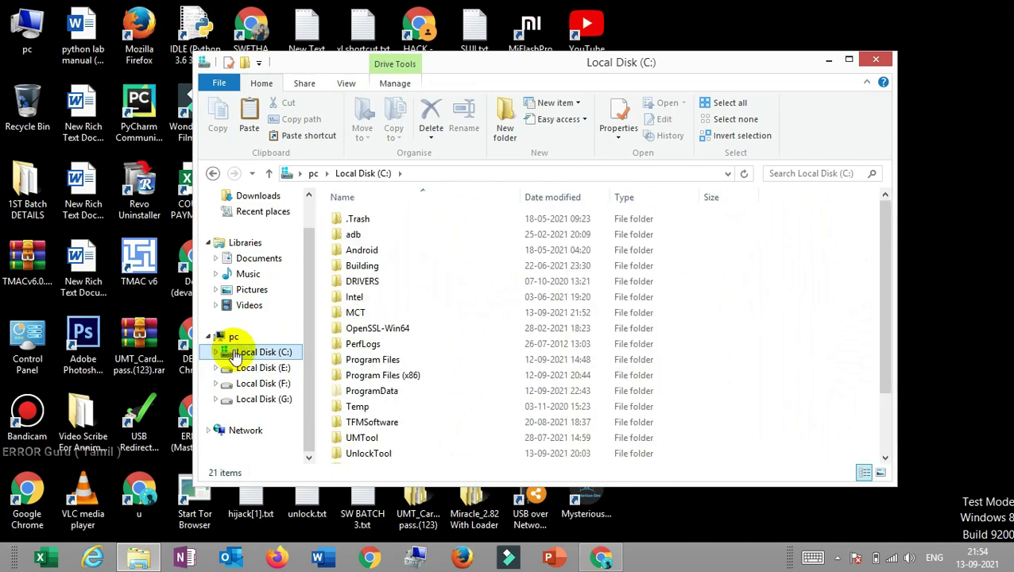
double_click(465, 377)
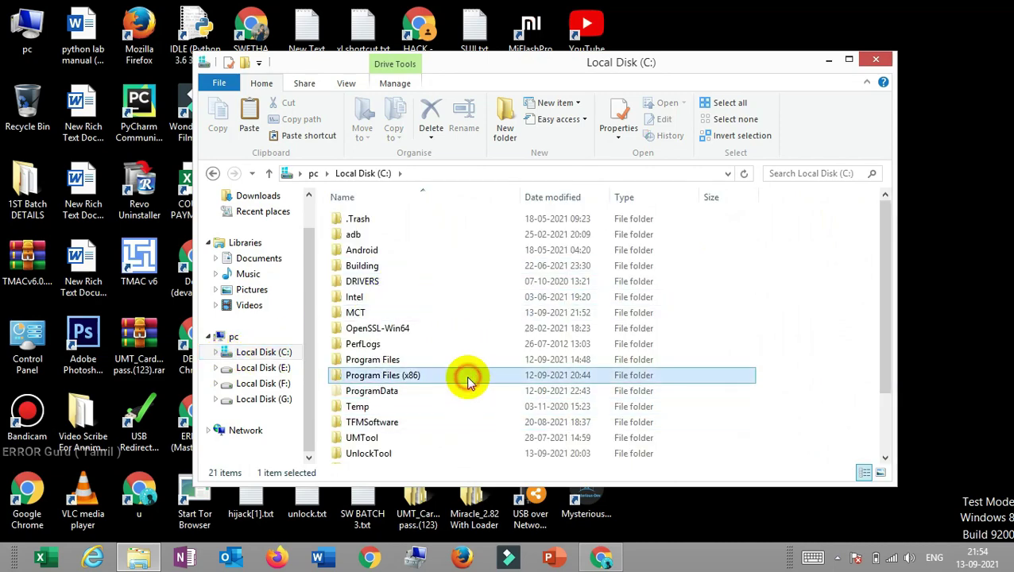
click(212, 173)
double_click(367, 313)
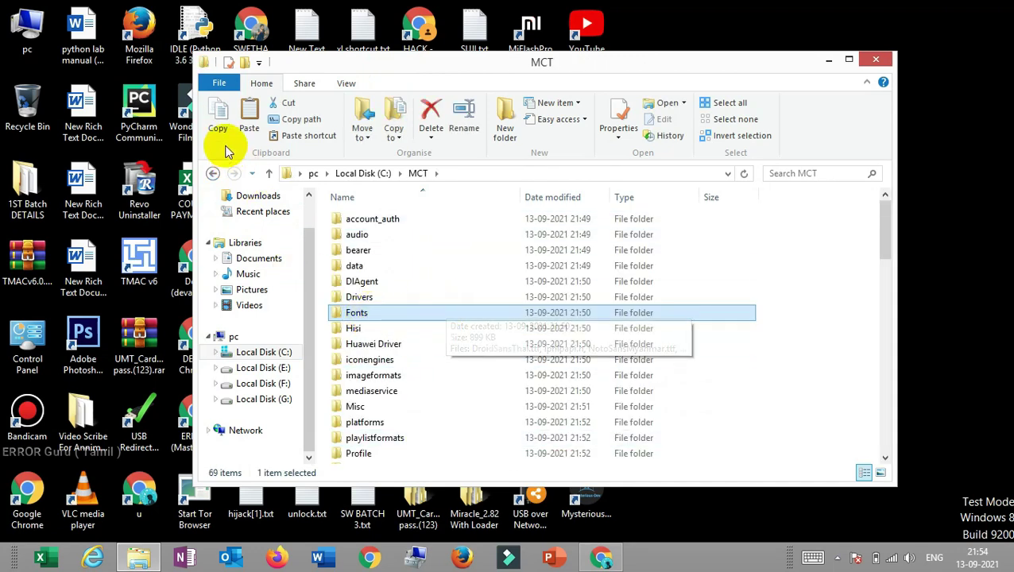
click(262, 353)
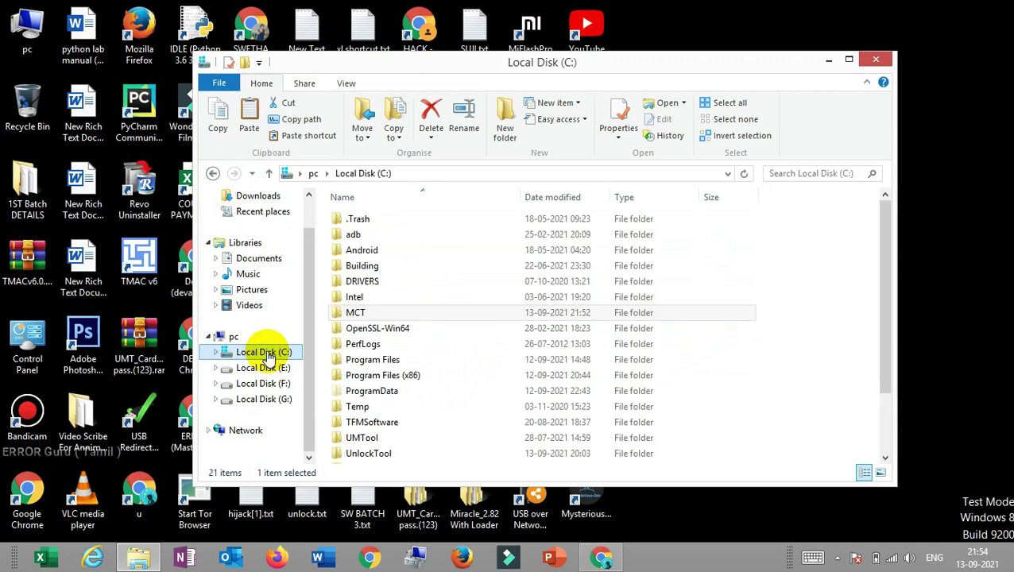
double_click(387, 318)
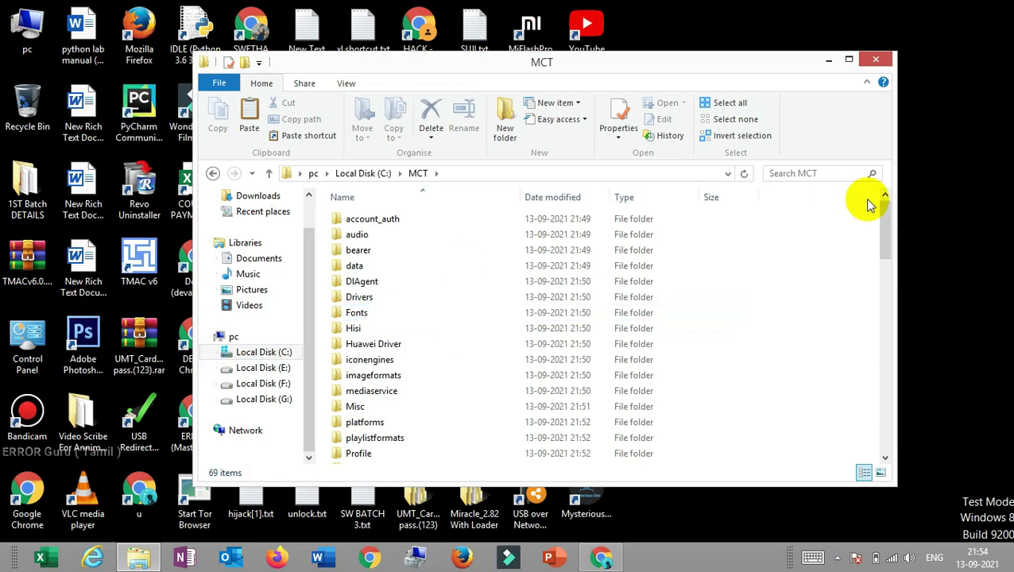
Paste the three copied loader files into the MCT folder, replacing the files with the same names.
drag(884, 219, 887, 414)
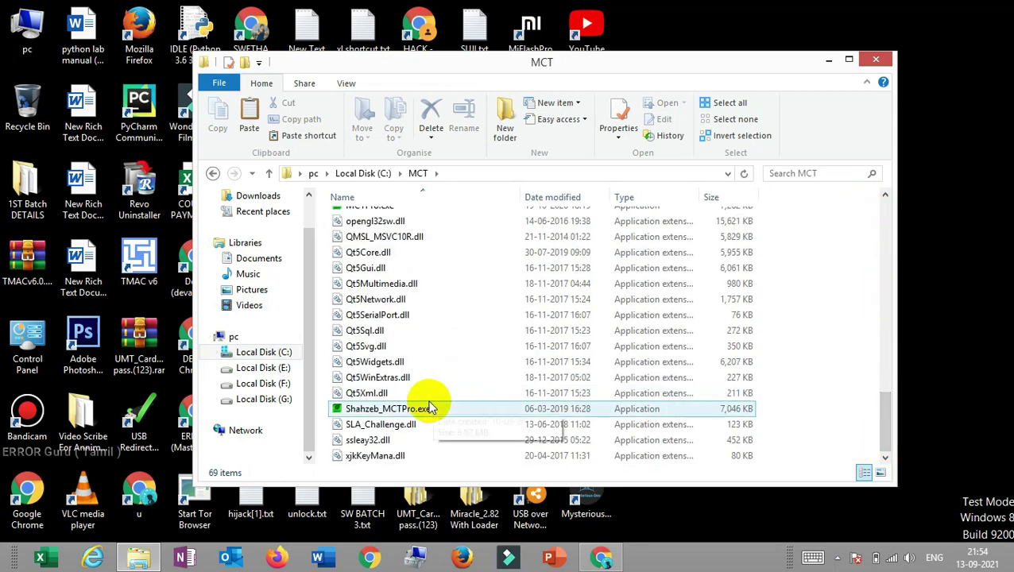
right_click(798, 314)
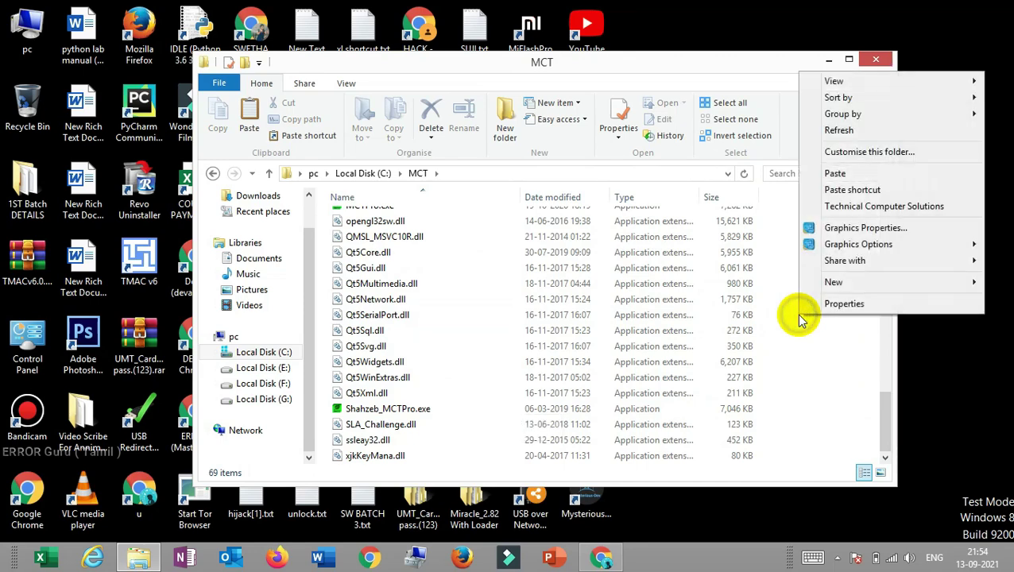
click(835, 175)
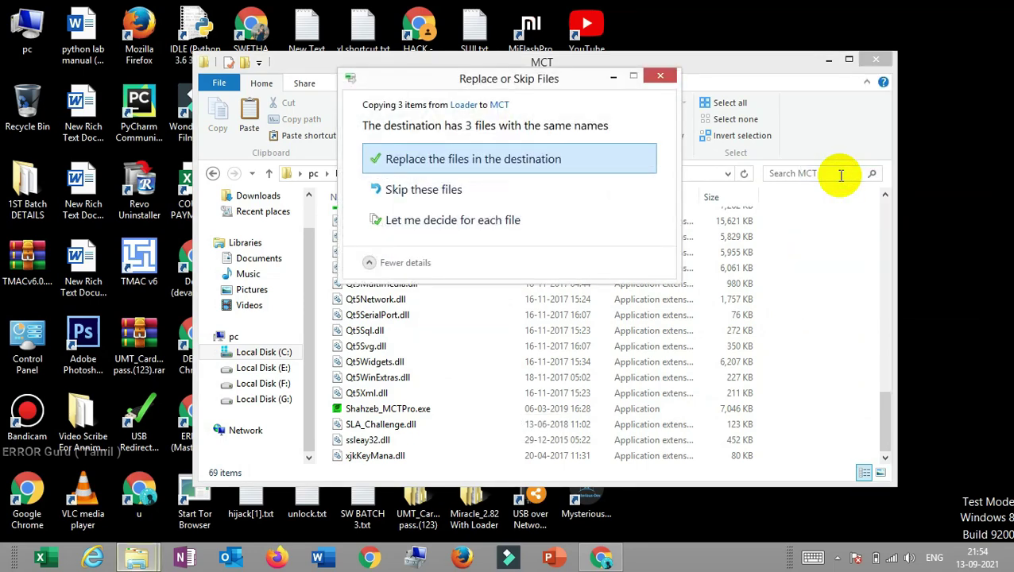
click(457, 169)
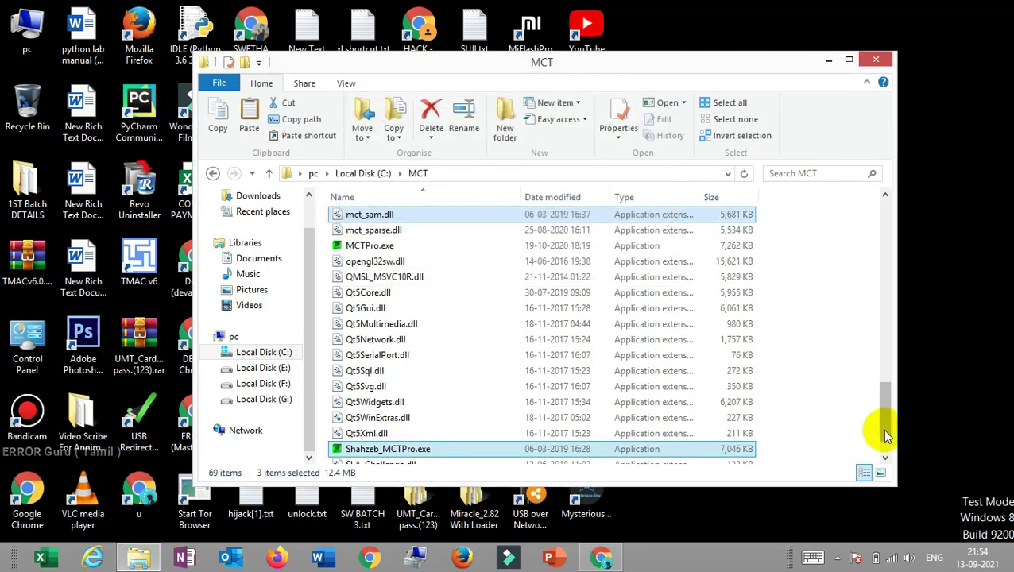
Check the pasted loader files in the MCT folder and refresh the folder listing.
drag(887, 436, 867, 380)
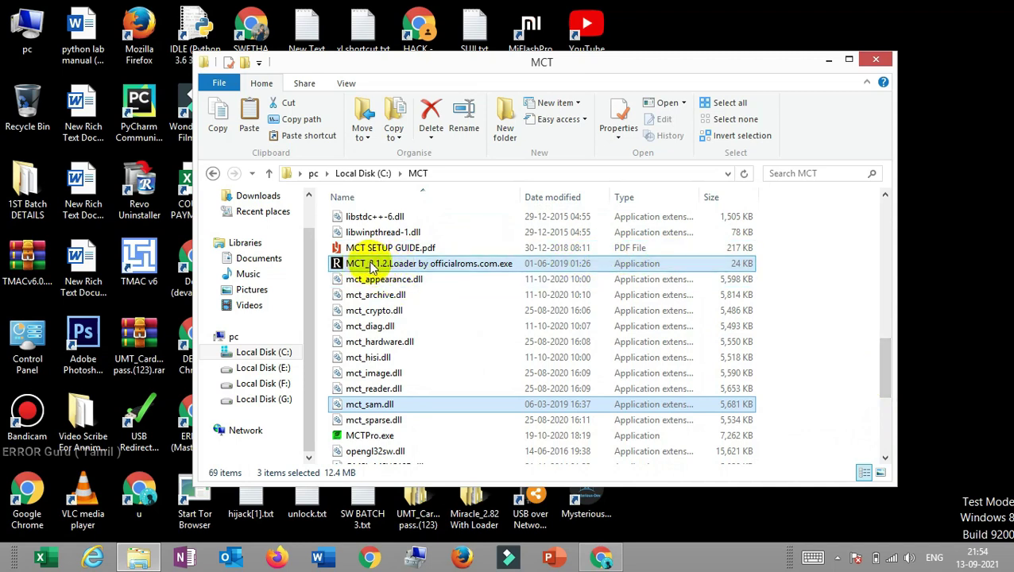
click(777, 314)
right_click(780, 320)
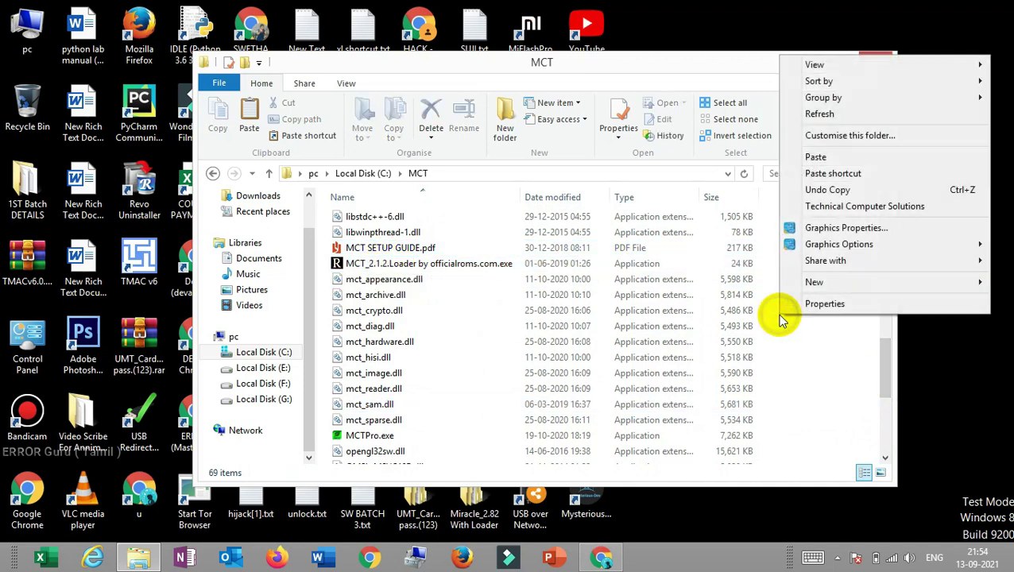
click(819, 114)
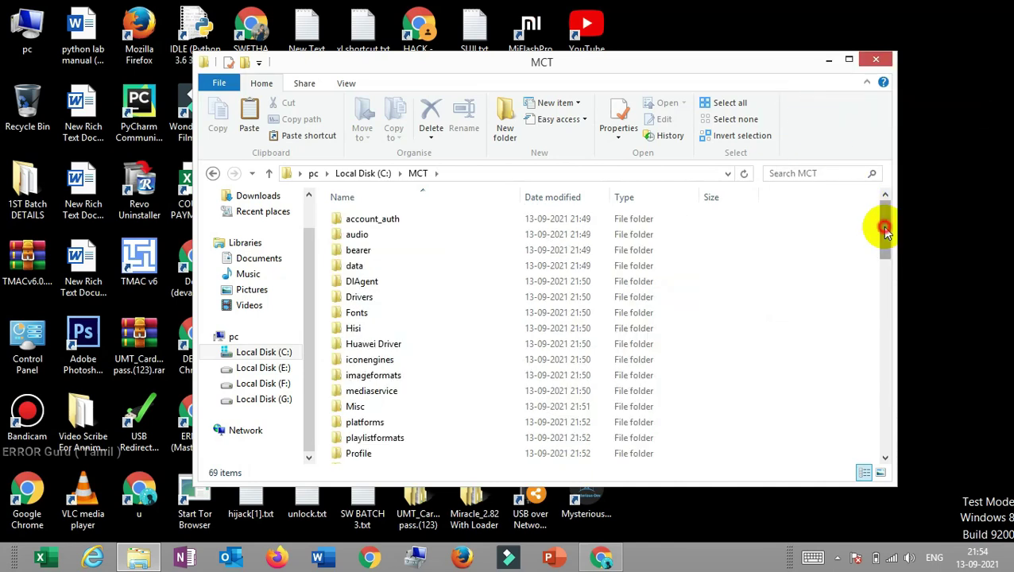
Run MCT_2.1.2.Loader by officialroms.com.exe from the MCT folder as administrator.
drag(885, 230, 888, 342)
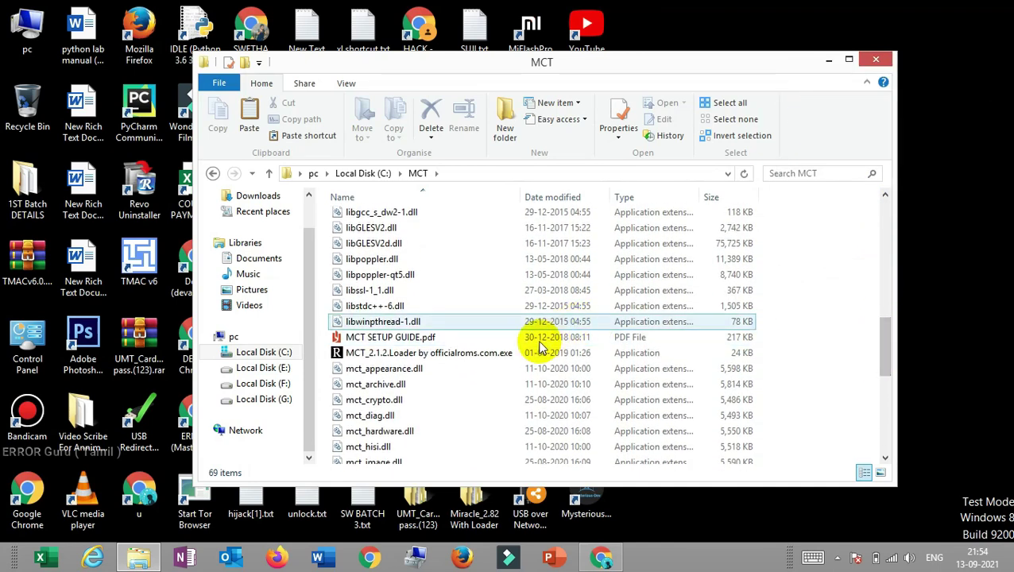
click(448, 355)
right_click(505, 359)
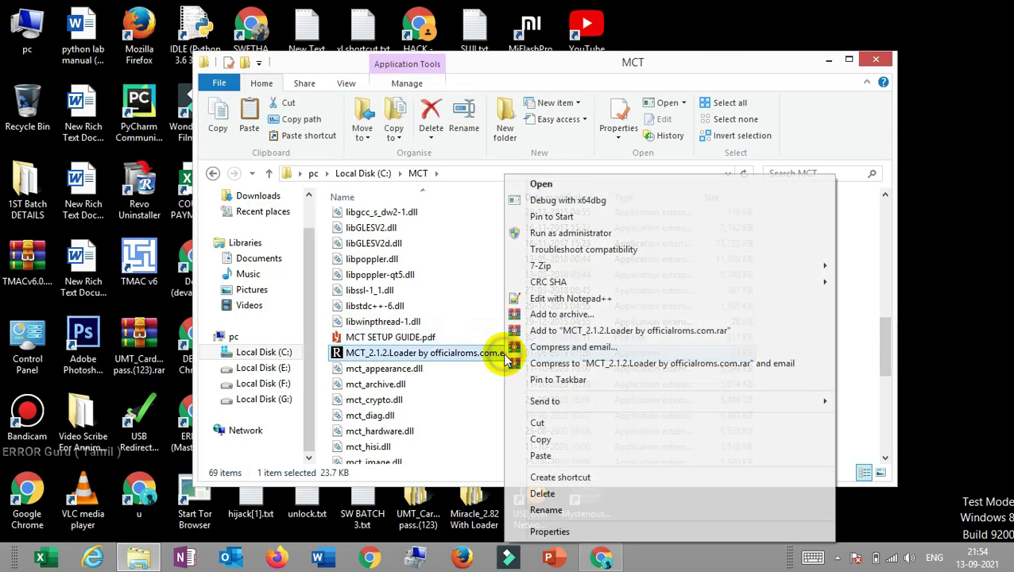
click(563, 234)
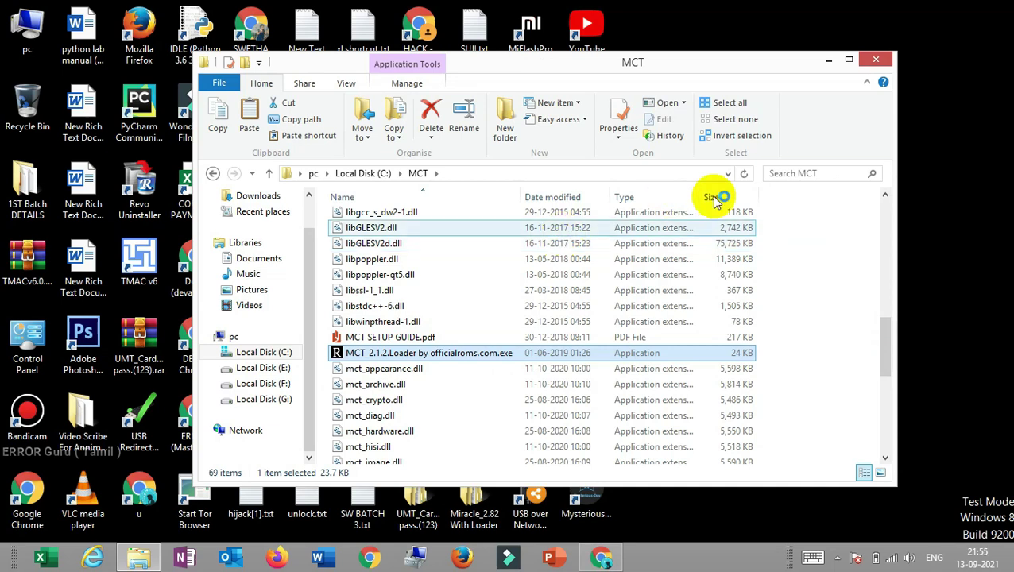
right_click(943, 171)
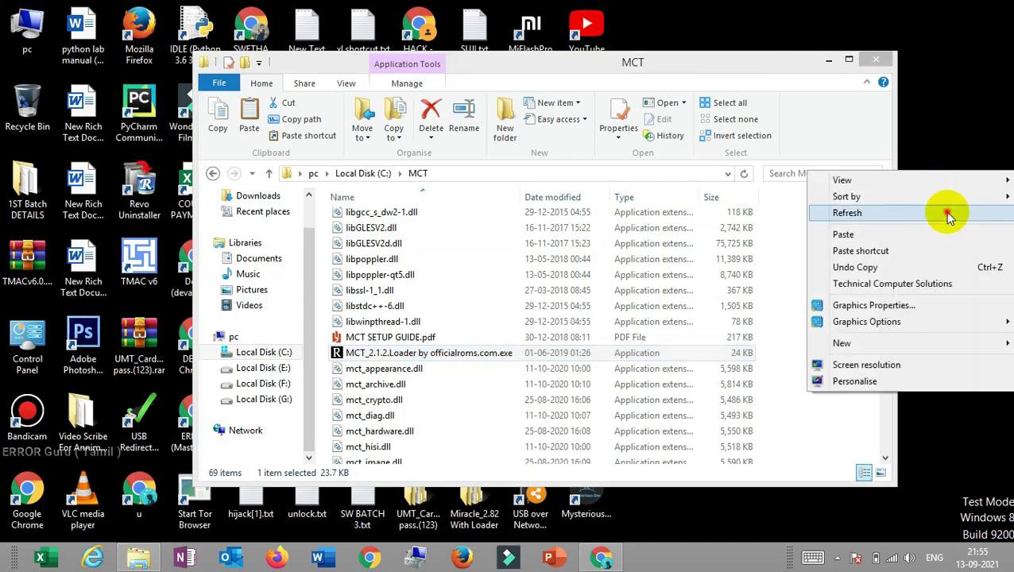
click(946, 212)
right_click(944, 214)
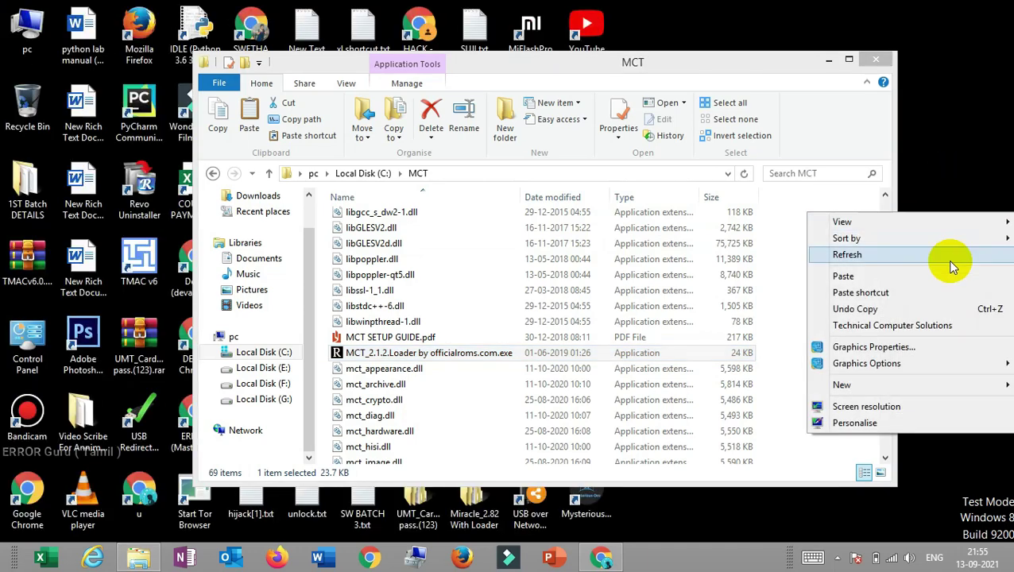
click(946, 260)
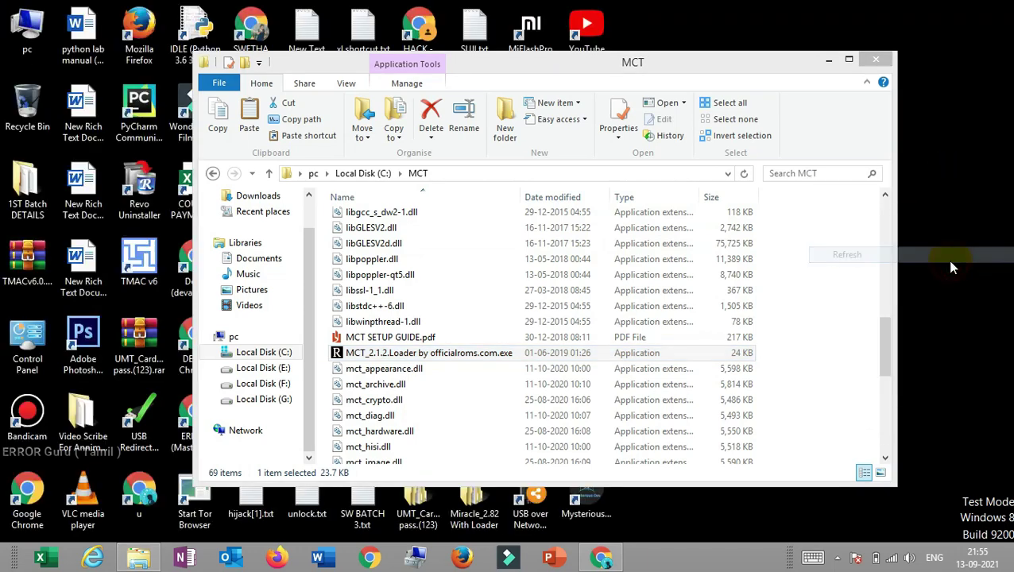
Open MCT_2.1.2.Loader by officialroms.com.exe again and show the desktop.
right_click(635, 358)
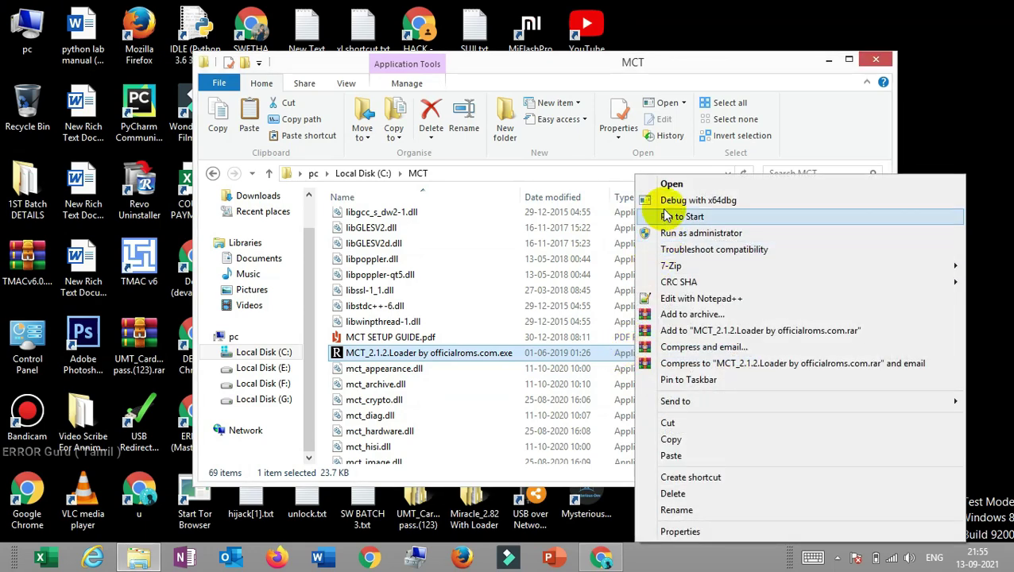
click(667, 186)
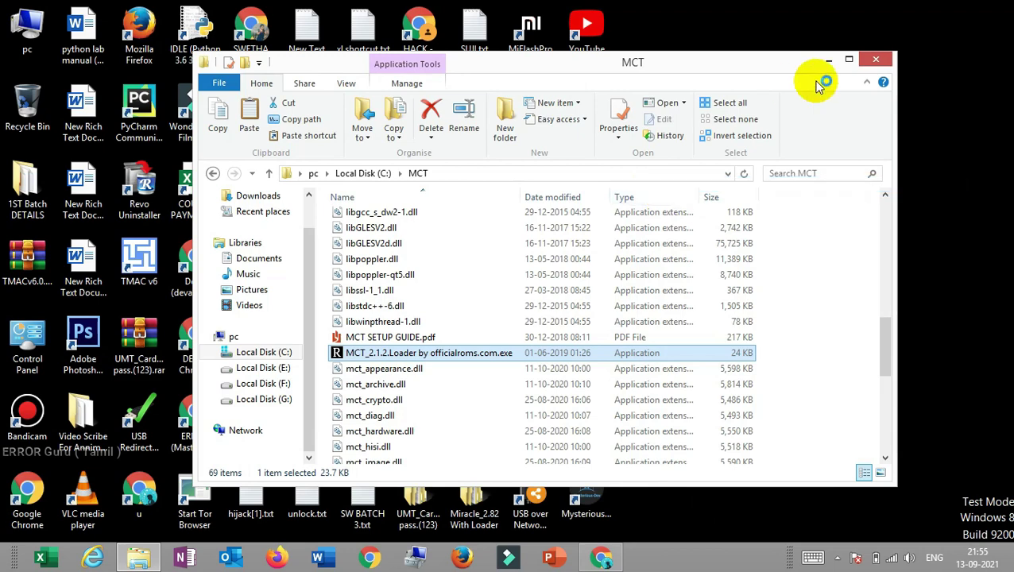
key(super+d)
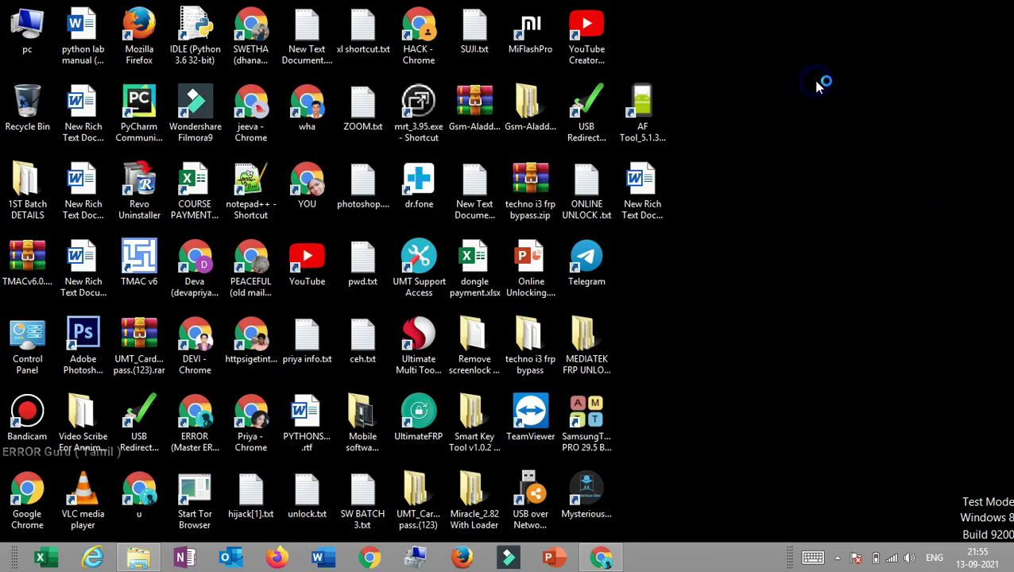
right_click(807, 83)
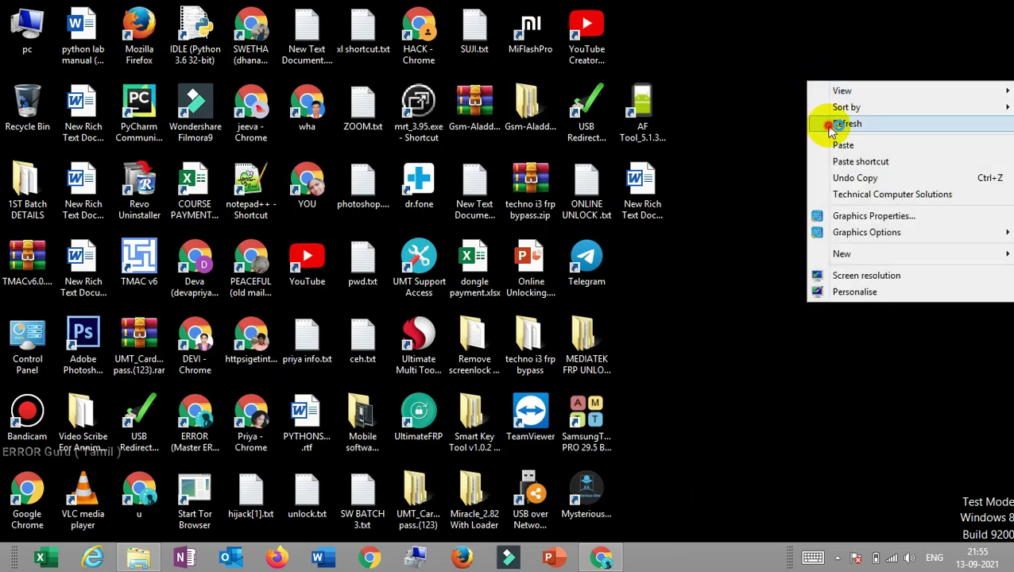
click(830, 125)
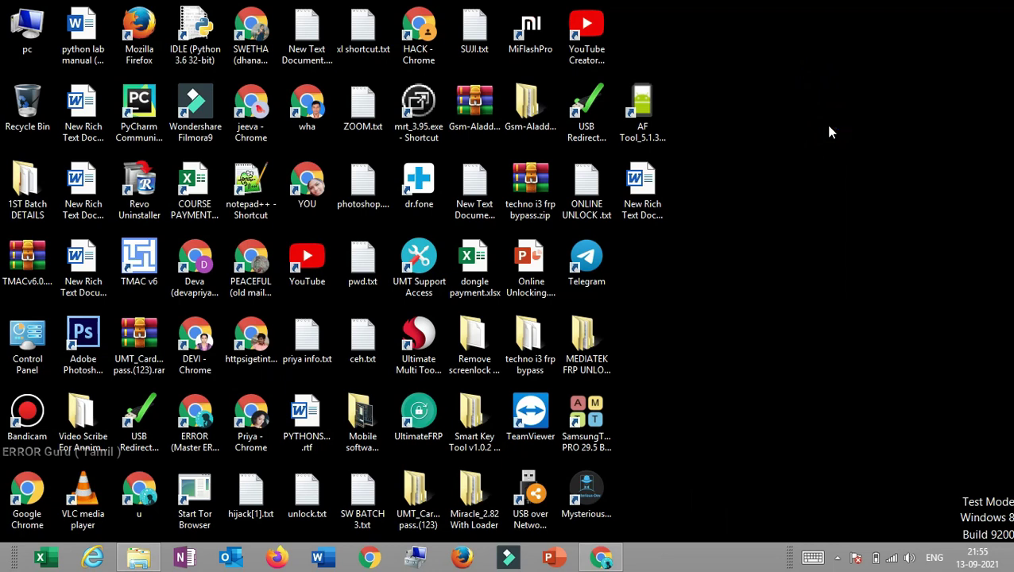
right_click(829, 129)
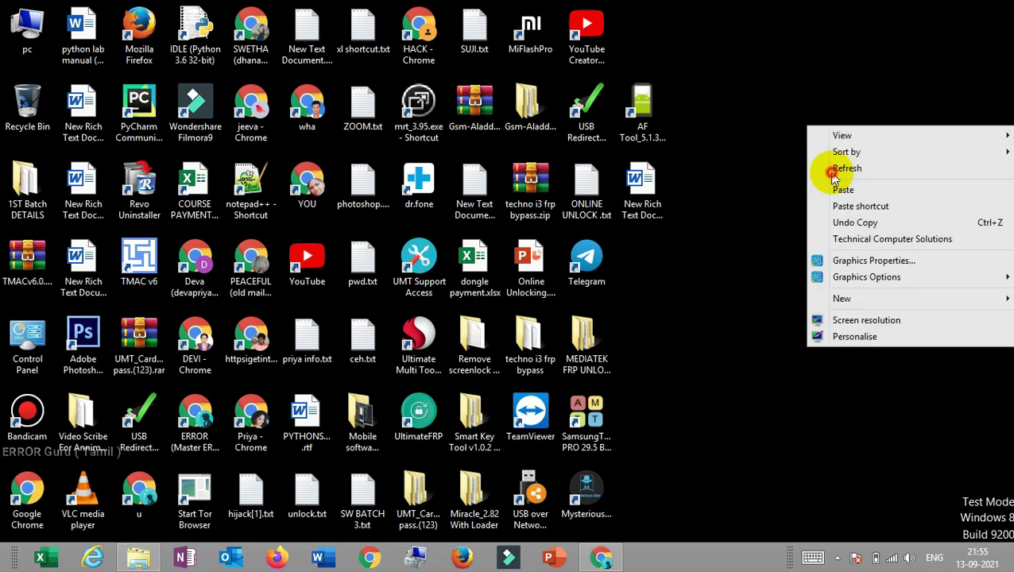
click(831, 171)
double_click(584, 412)
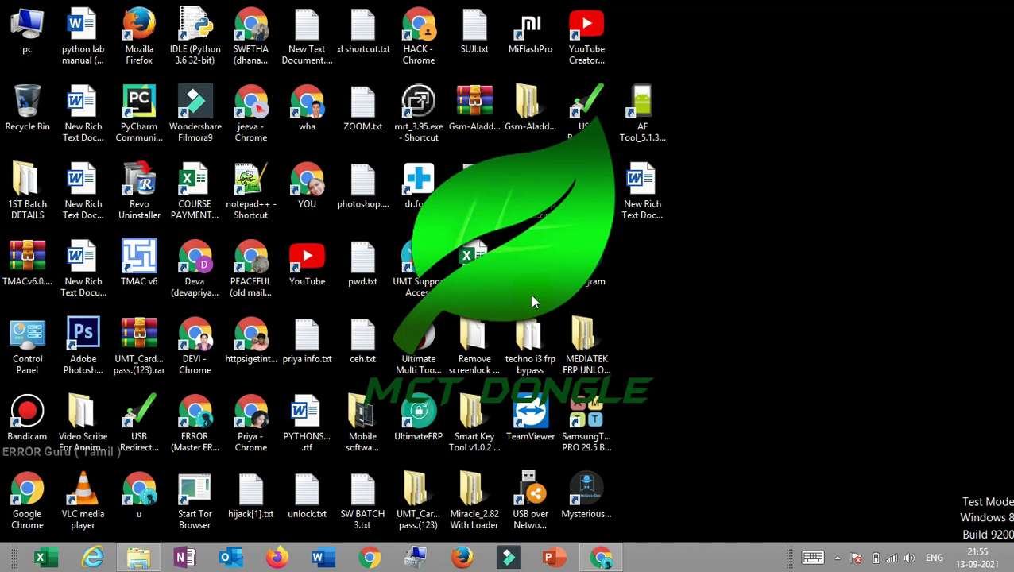
right_click(731, 238)
click(747, 281)
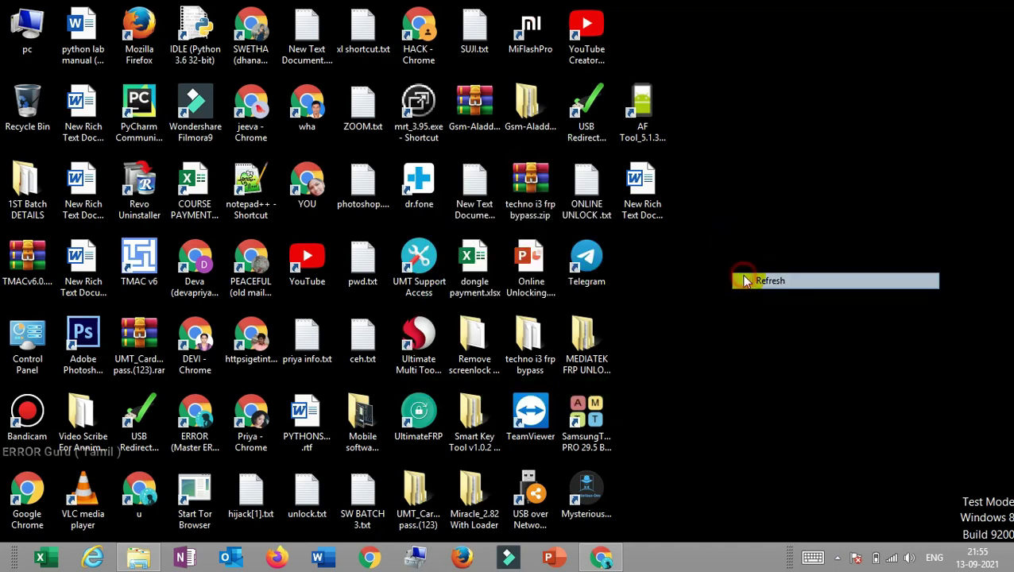
right_click(743, 275)
click(759, 328)
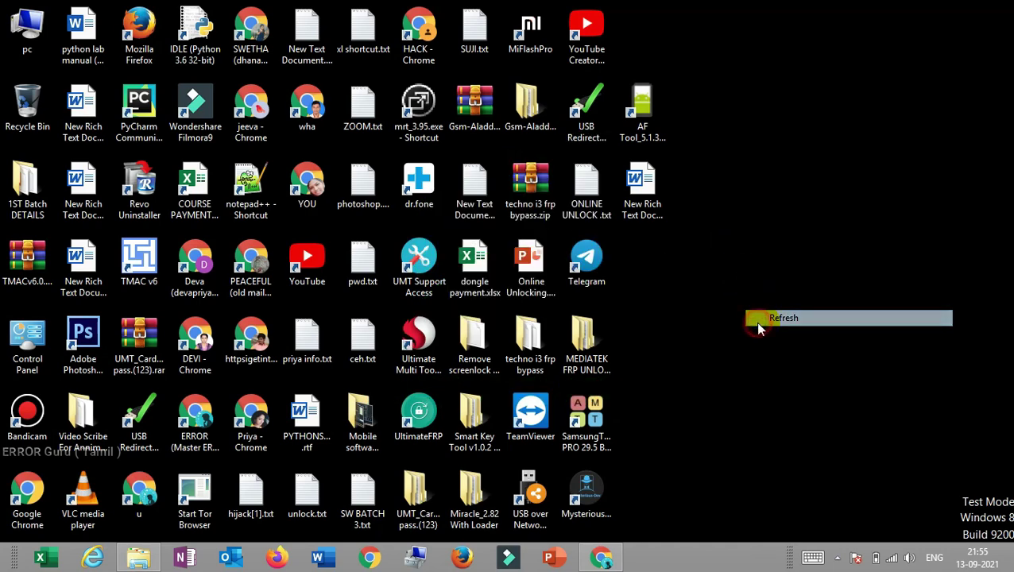
right_click(765, 170)
click(778, 216)
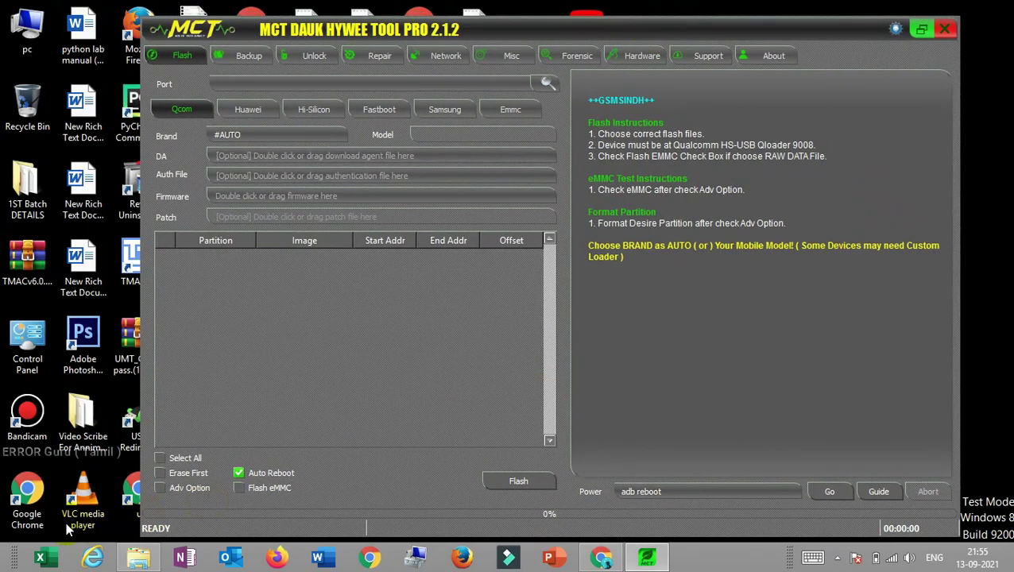
Bring the MCT folder window in front of the running tool and refresh its file listing.
mouse_move(143, 566)
click(150, 481)
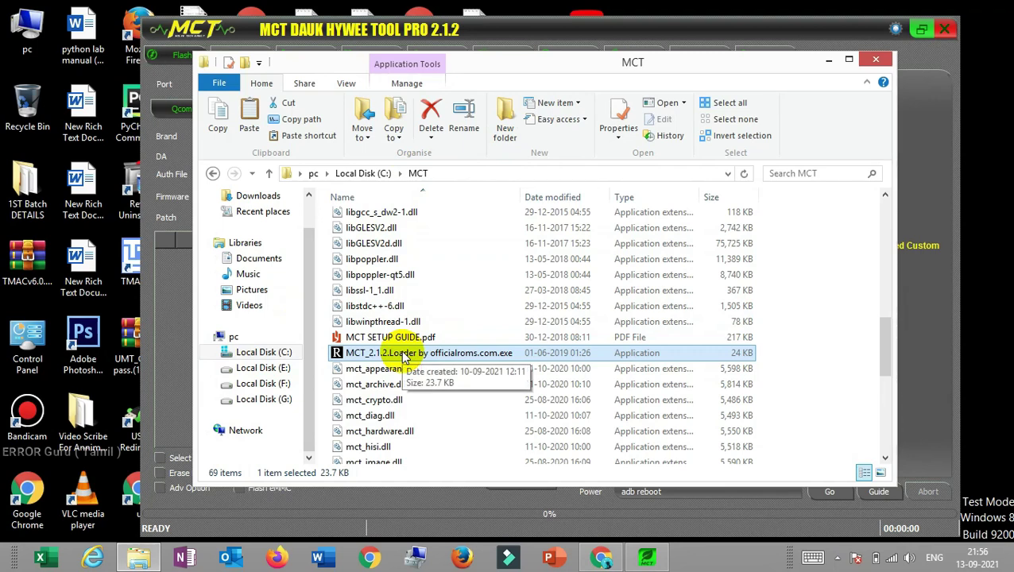
right_click(780, 314)
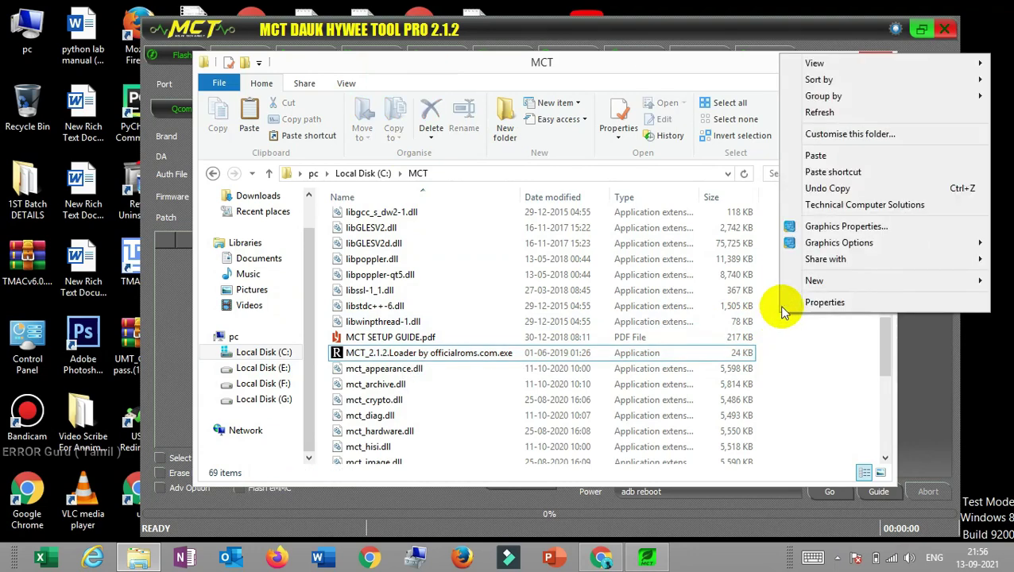
right_click(801, 378)
click(834, 178)
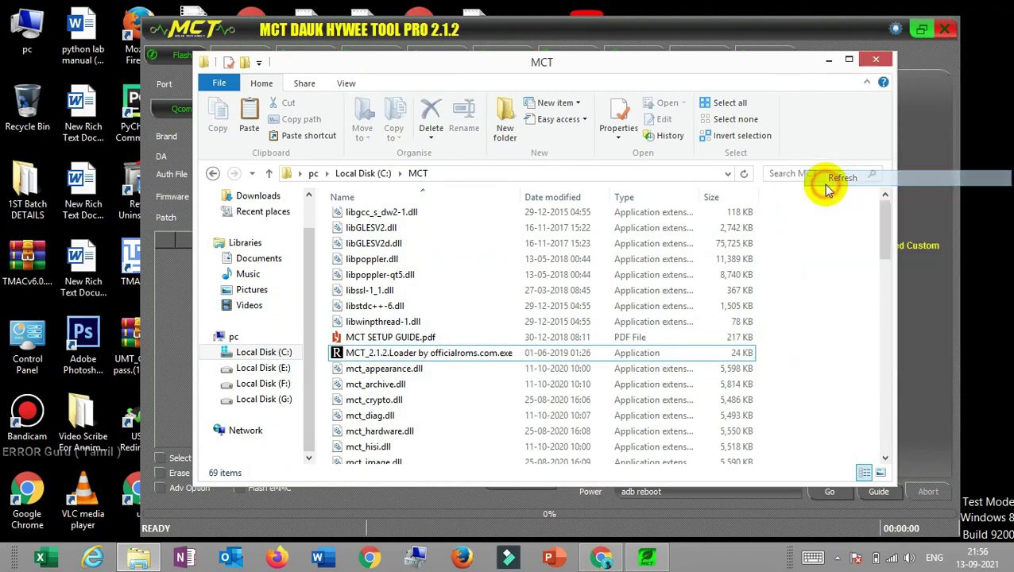
Show the launch options for MCT_2.1.2.Loader by officialroms.com.exe, dismiss them, and return to the MCT Dauk Hywee Tool Pro 2.1.2 window.
drag(888, 249, 888, 321)
right_click(564, 407)
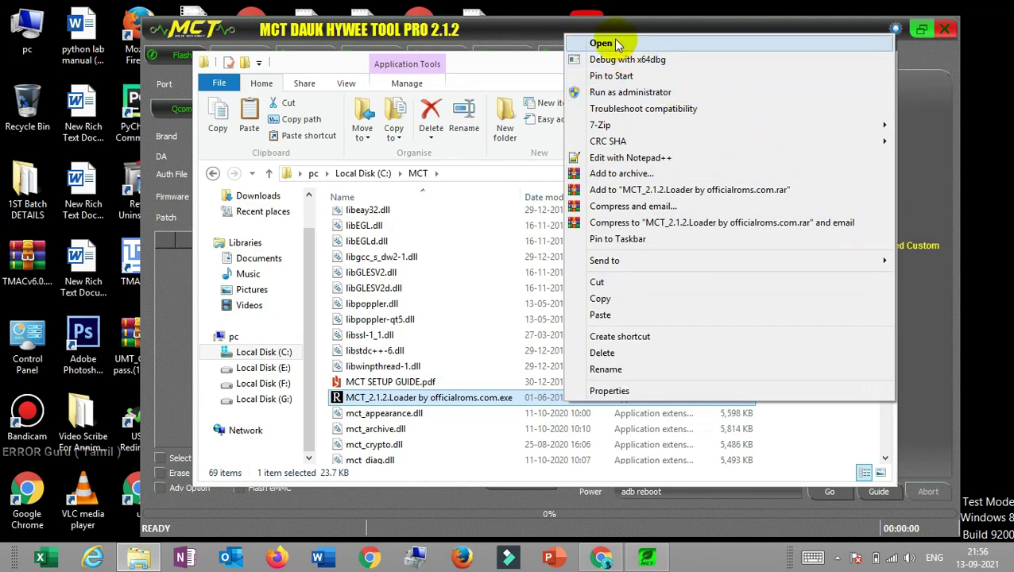
click(517, 65)
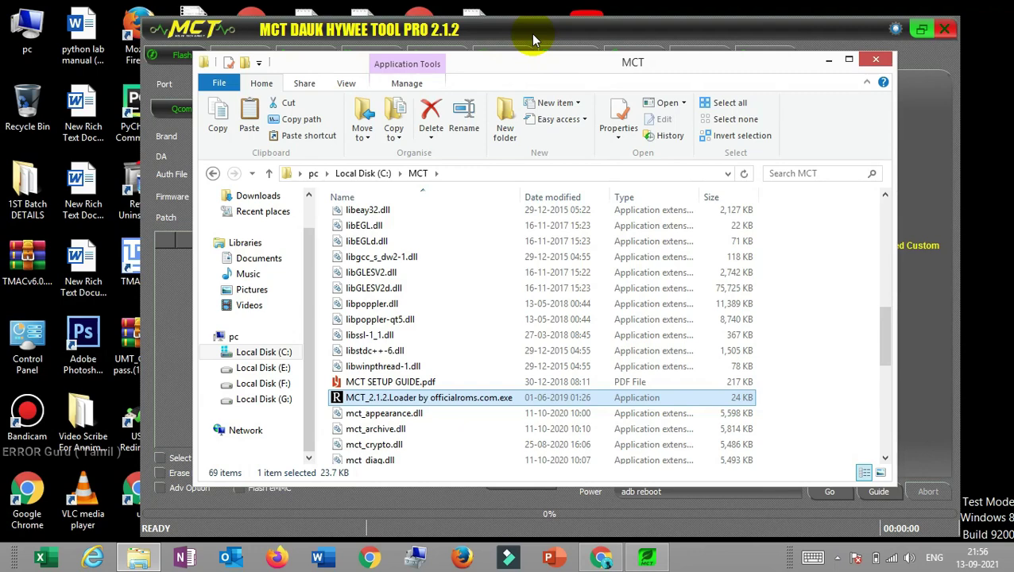
click(531, 34)
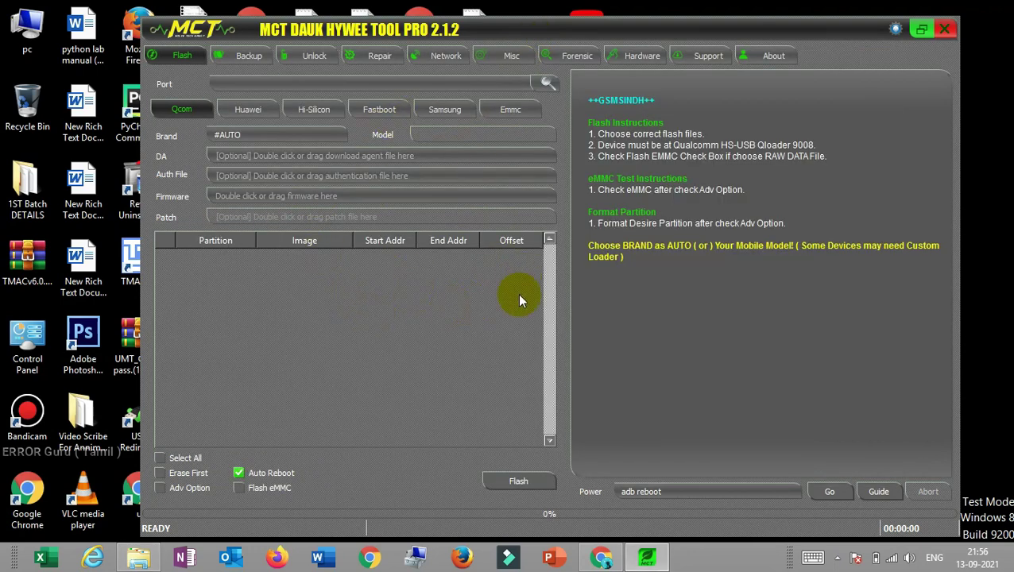